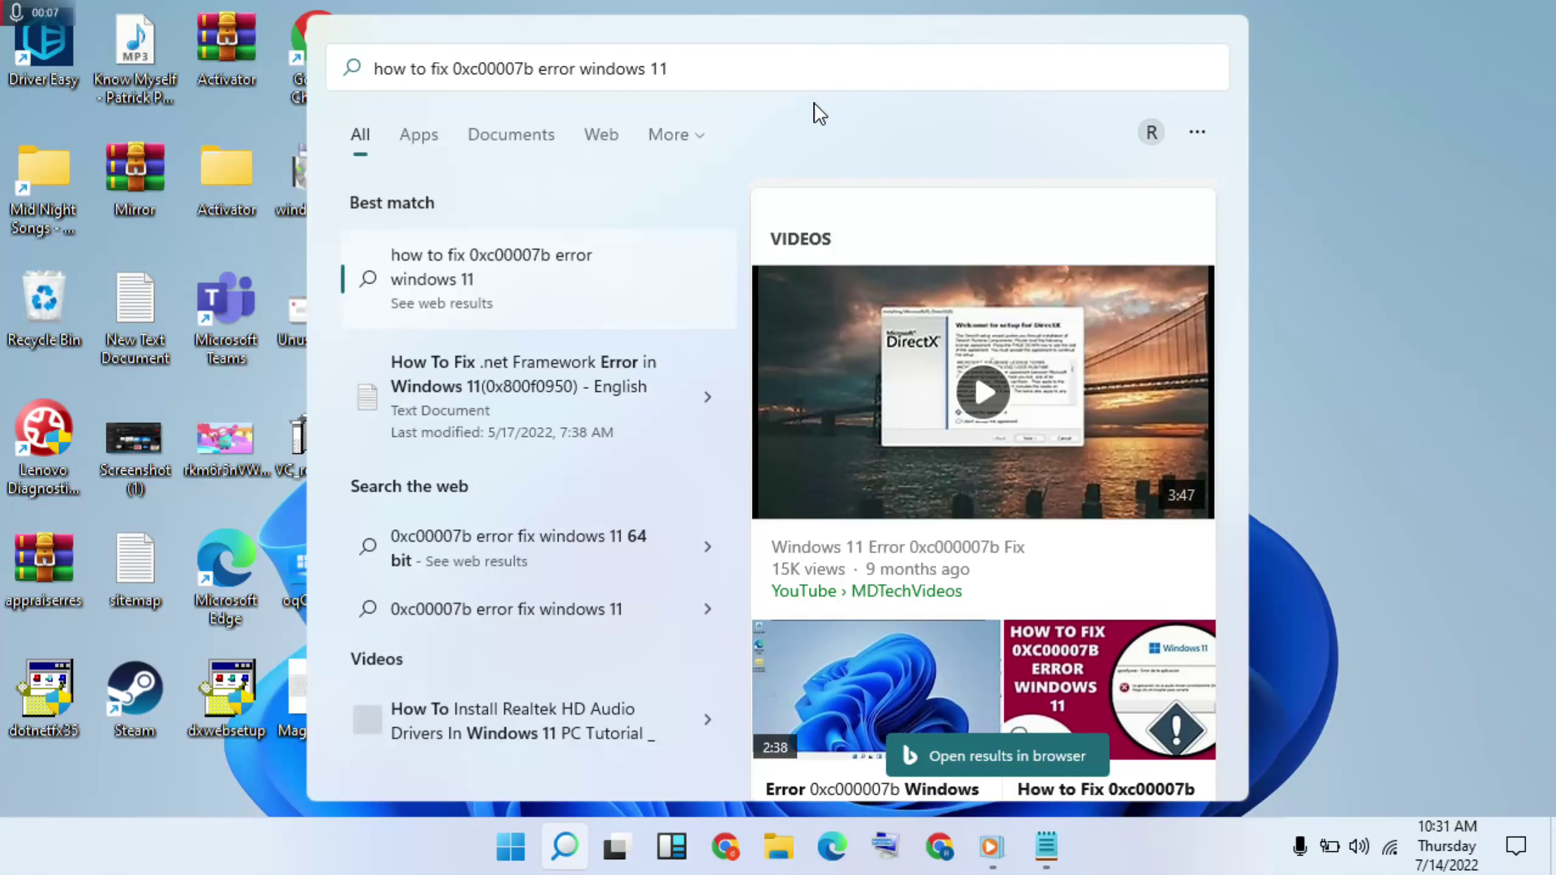
Dismiss the Windows Search results and launch Chrome from the taskbar
{"action": "left_click", "coordinate": [1263, 192]}
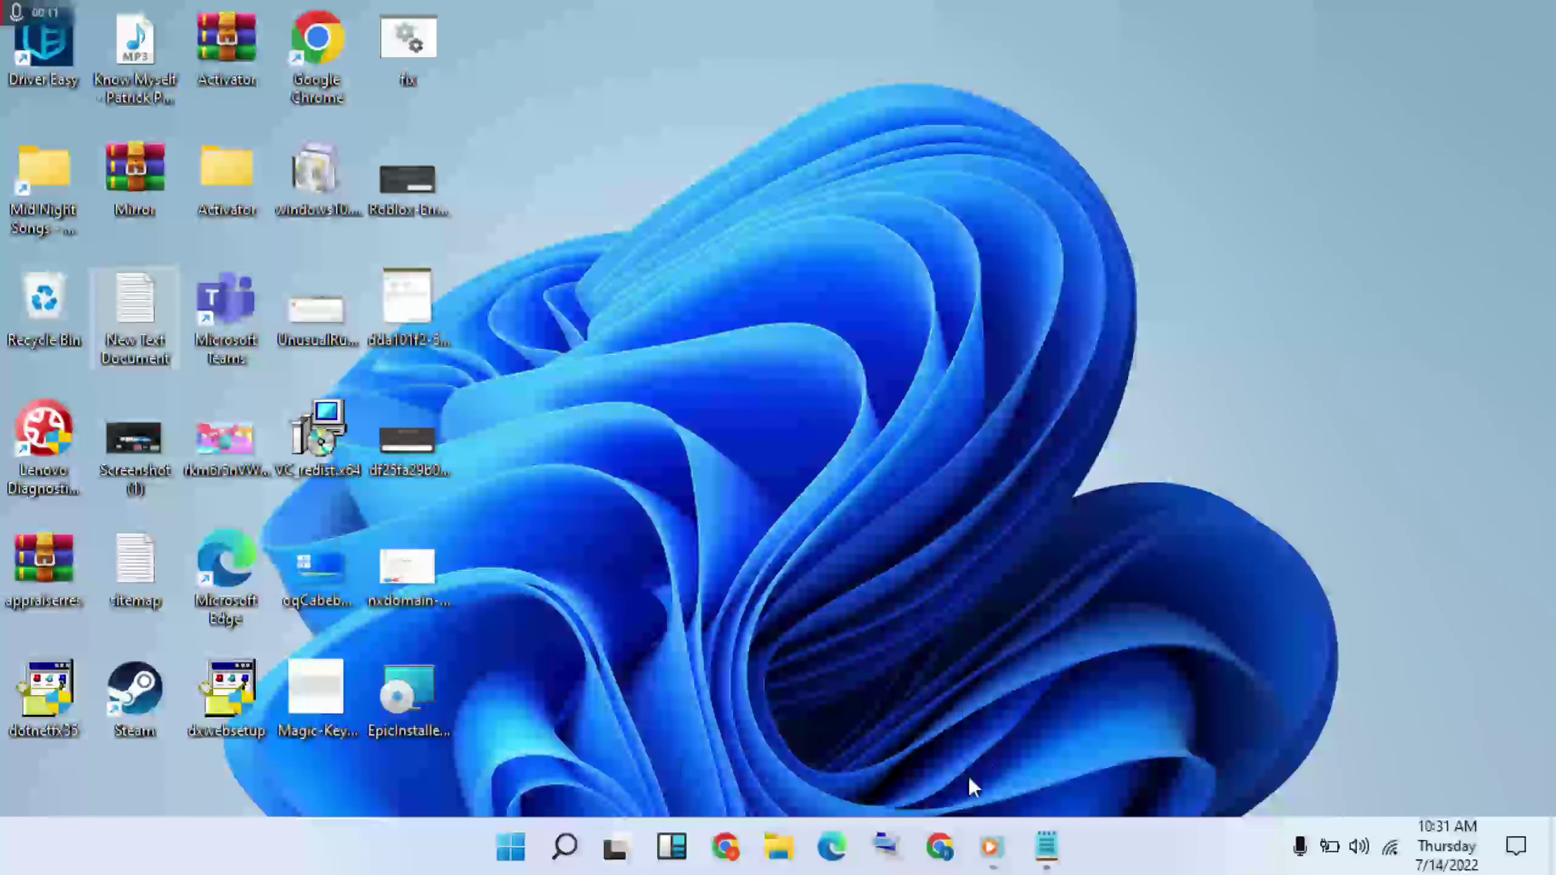
{"action": "left_click", "coordinate": [941, 852]}
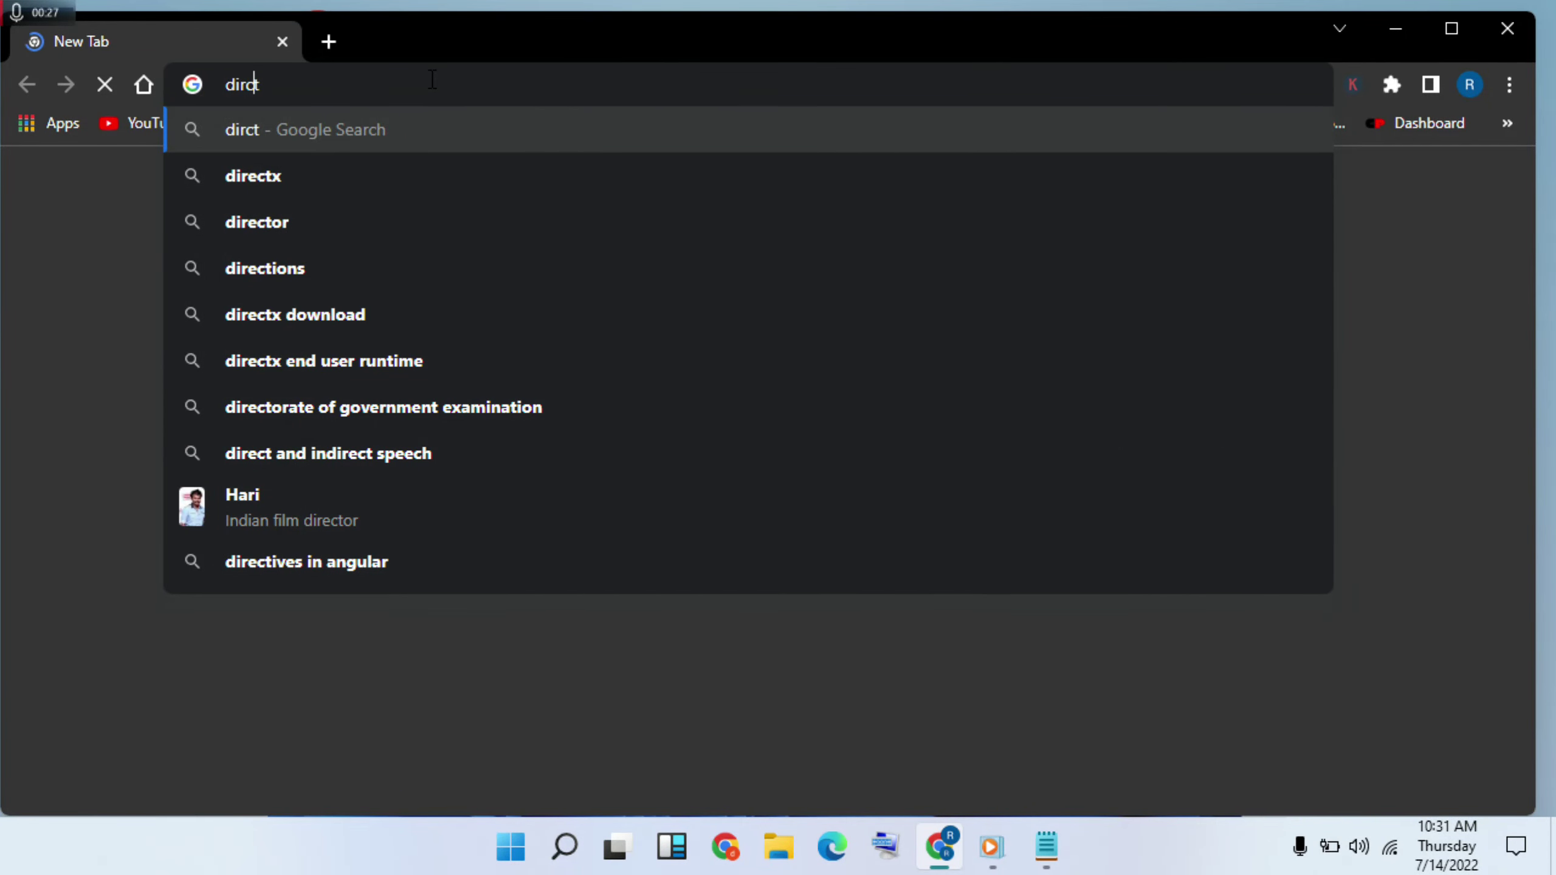
Run a Google search for 'directx download' and maximize the Chrome window
{"action": "key", "text": "Down"}
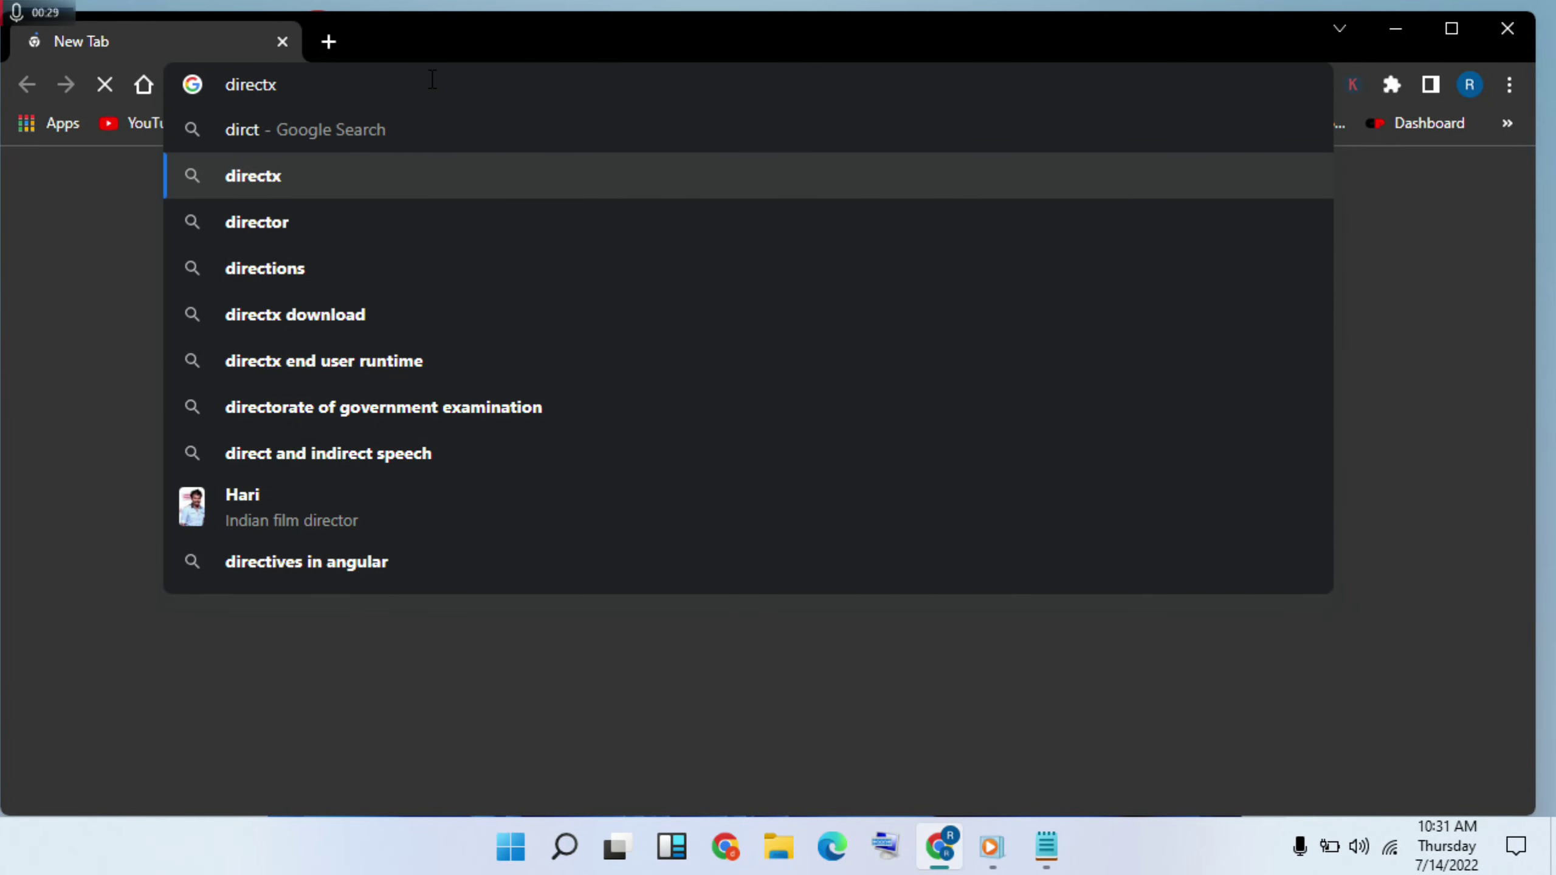
{"action": "type", "text": "d"}
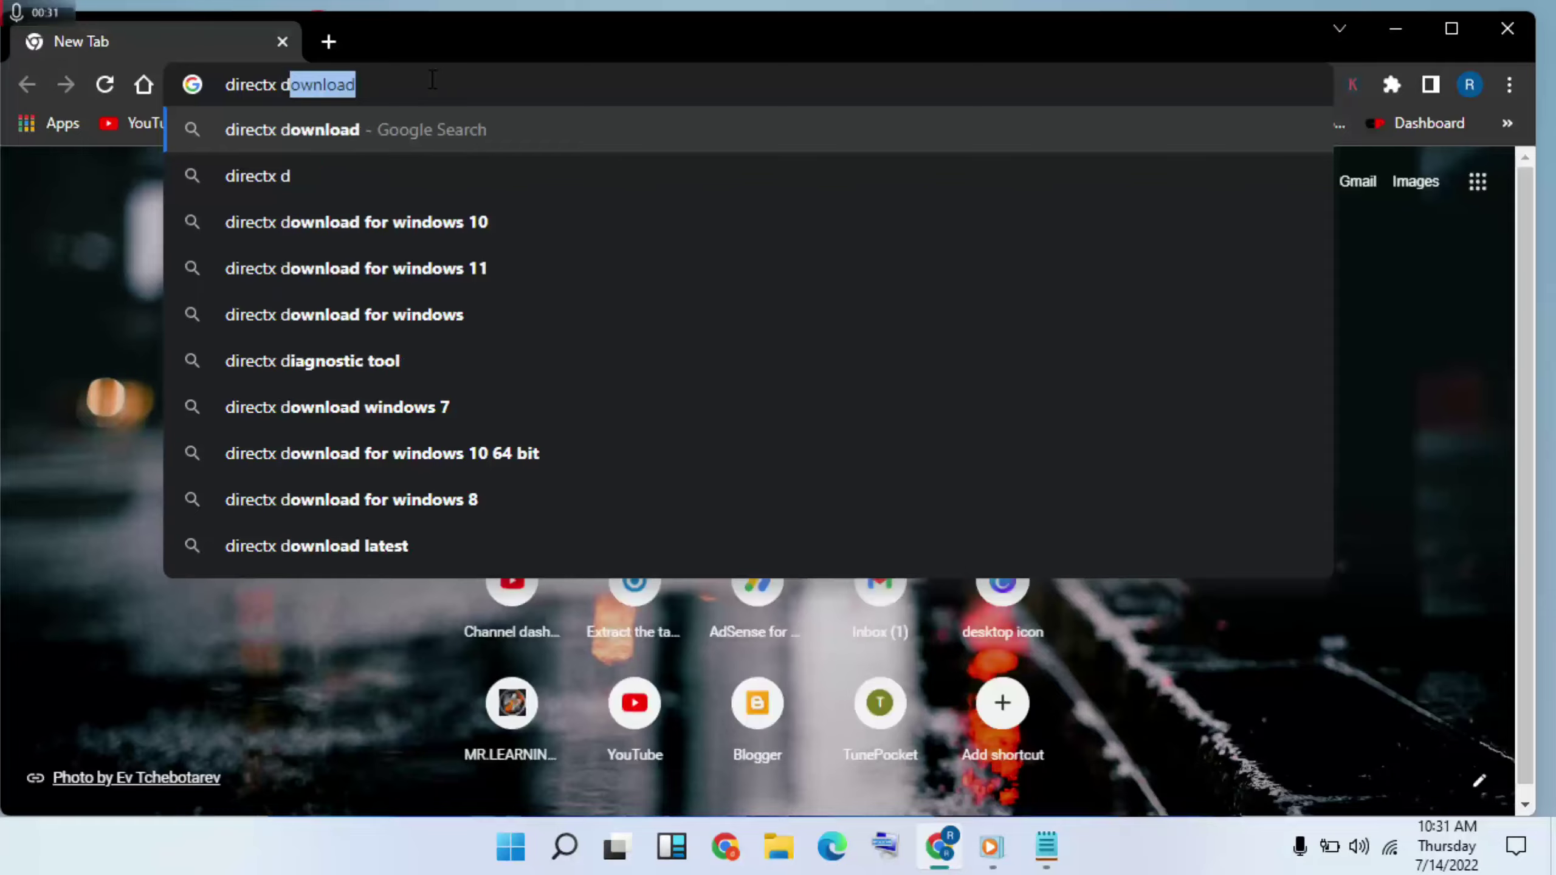
{"action": "key", "text": "Return"}
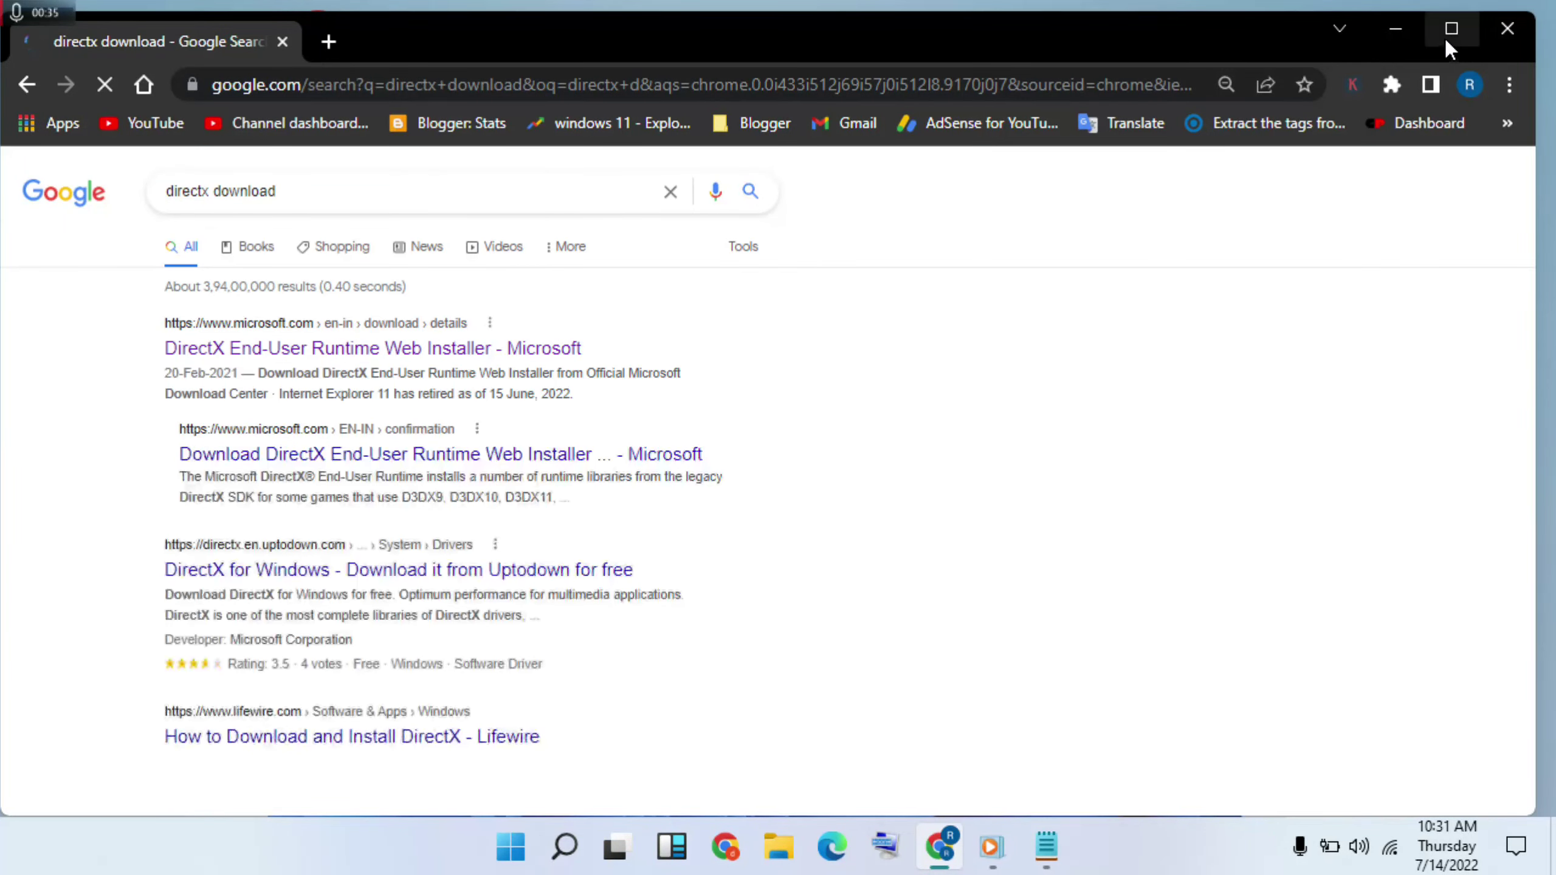
{"action": "left_click", "coordinate": [1444, 37]}
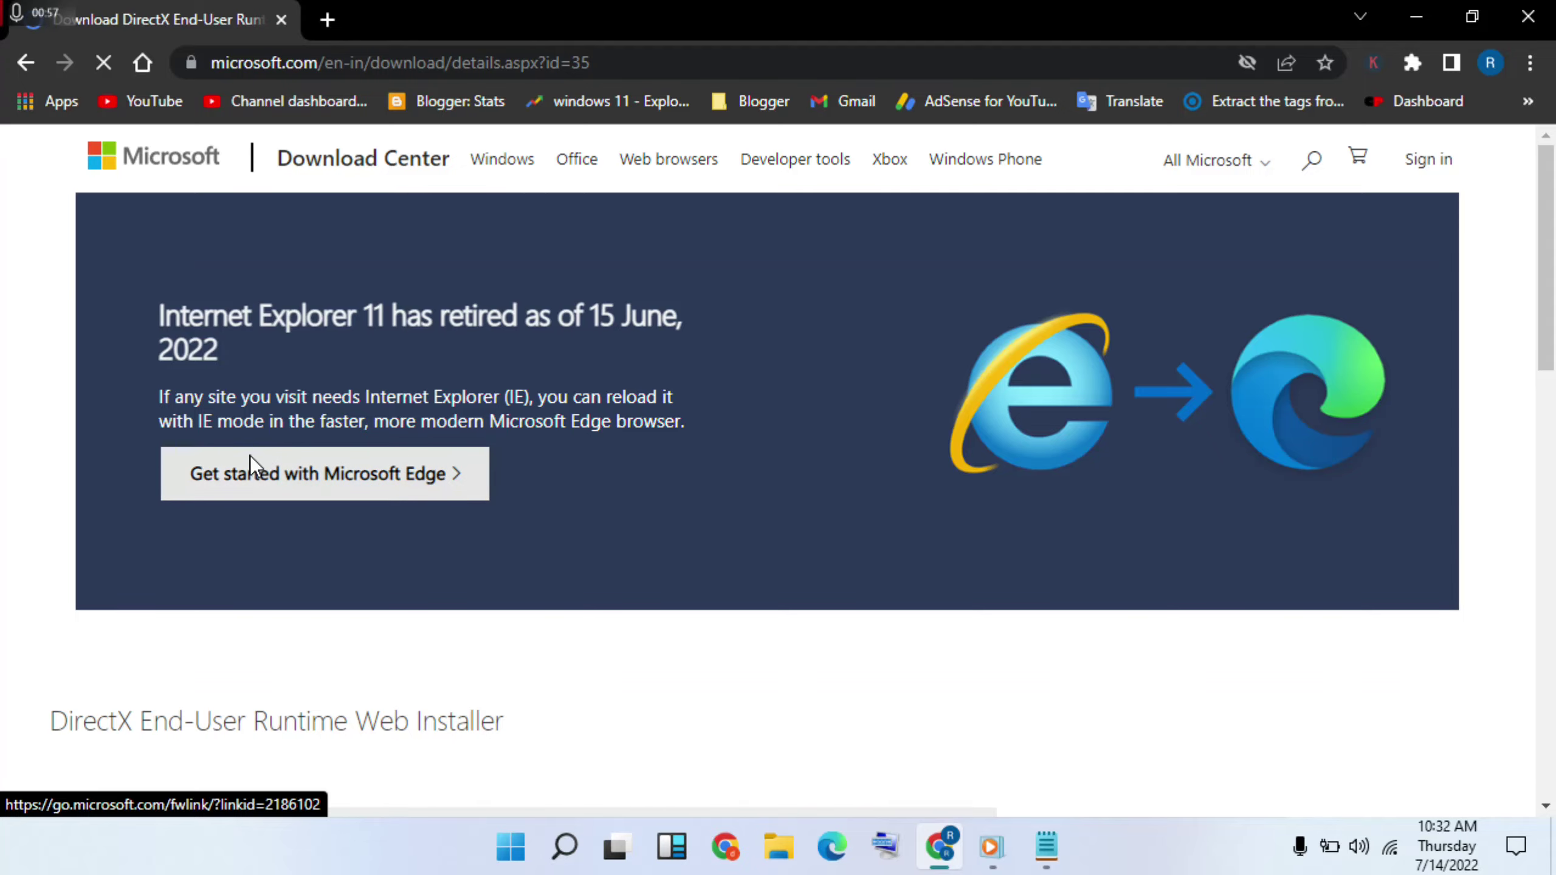
Keep English as the language and start the DirectX End-User Runtime Web Installer download
{"action": "scroll", "coordinate": [549, 539], "scroll_direction": "down", "scroll_amount": 10}
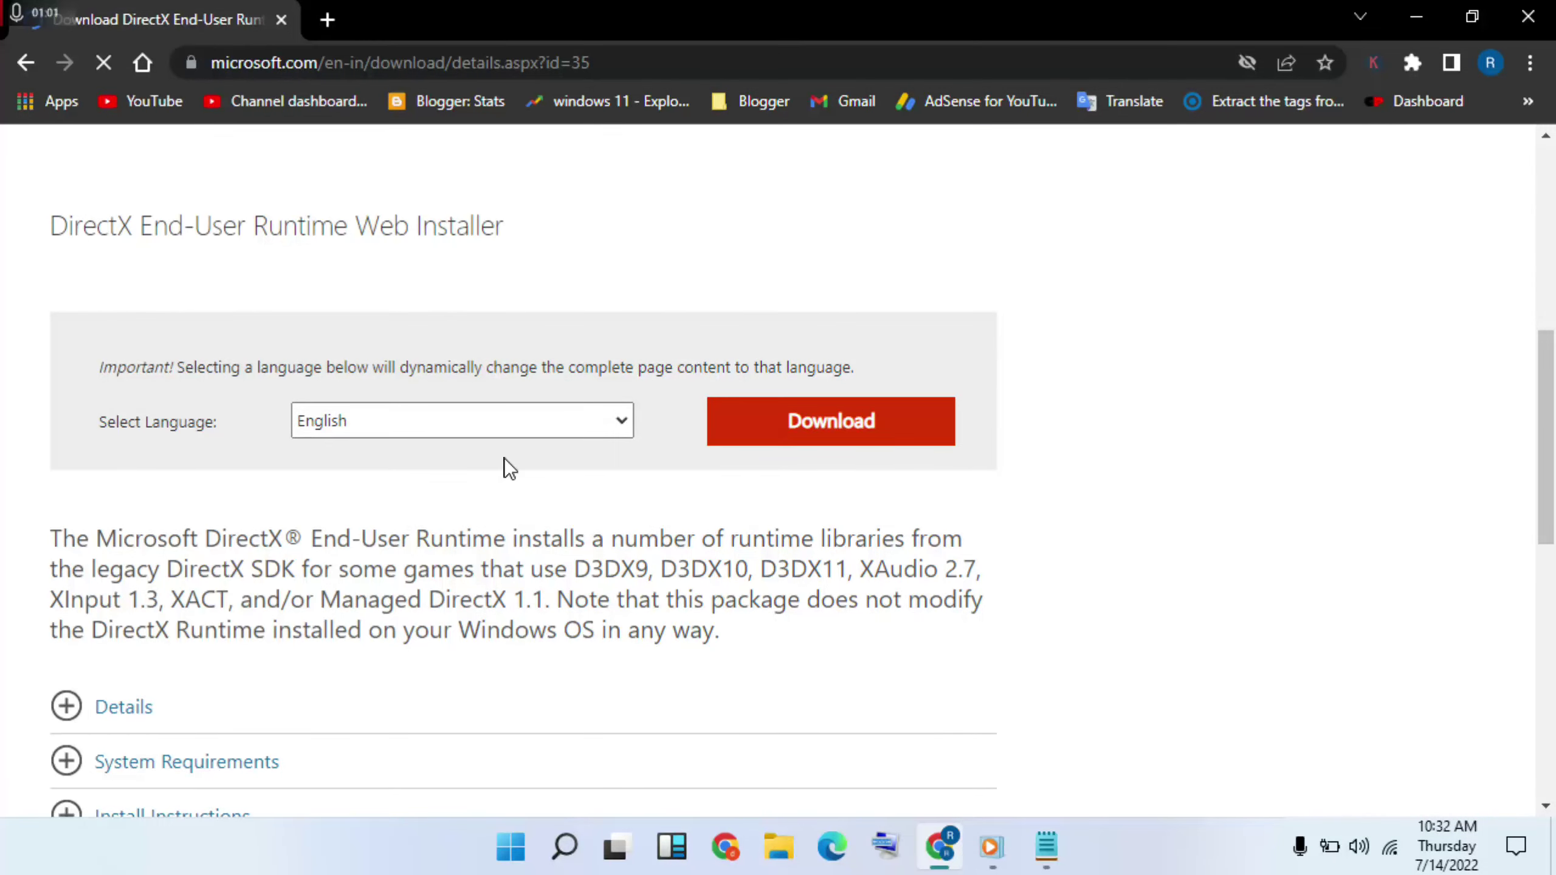
{"action": "left_click", "coordinate": [523, 426]}
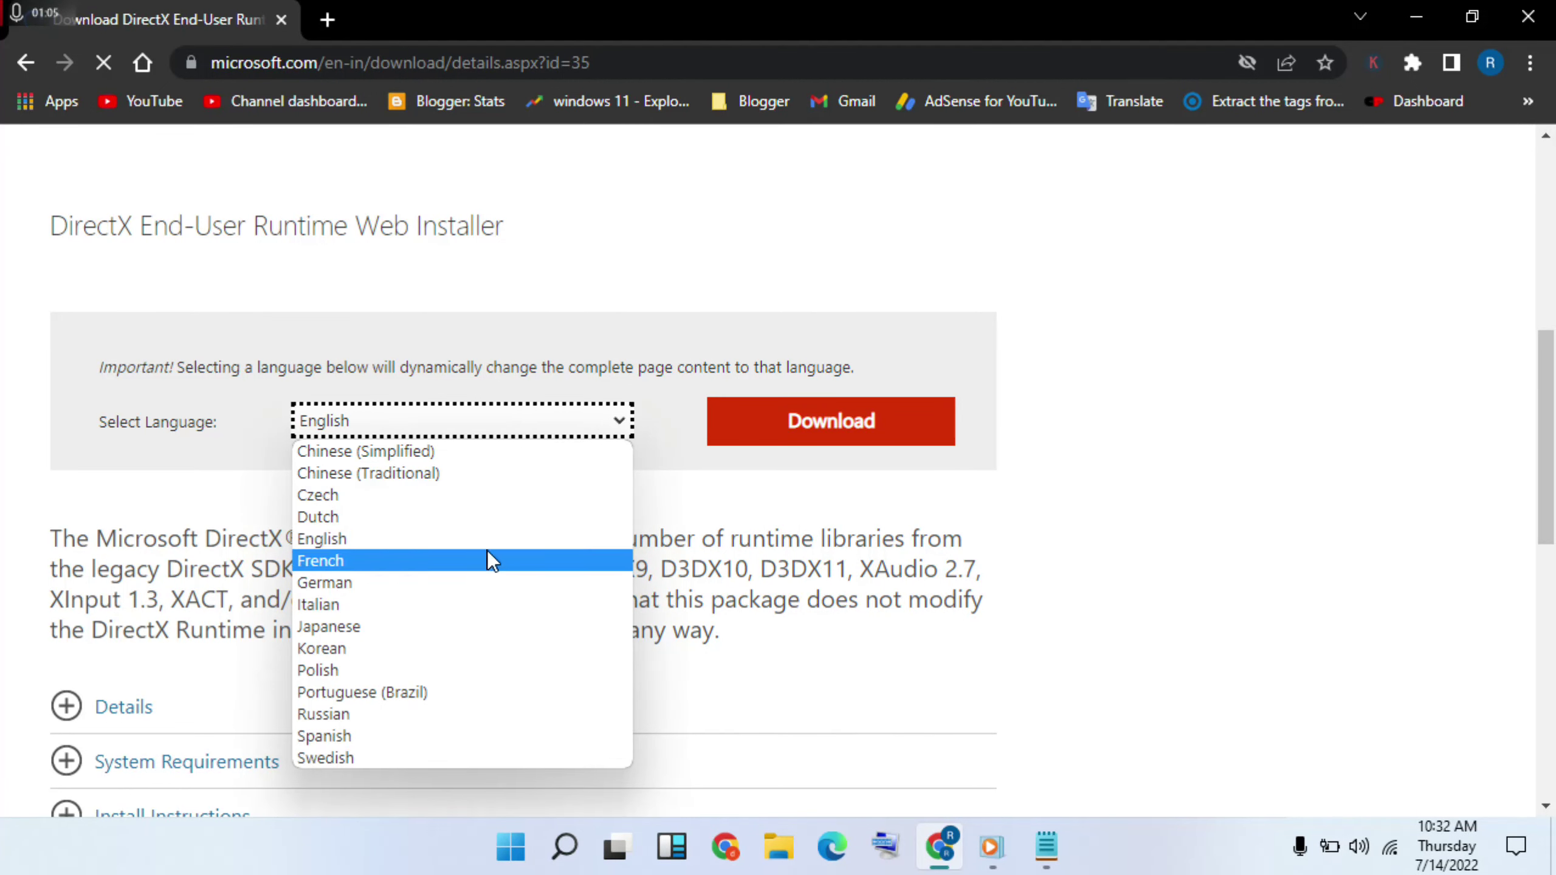
{"action": "left_click", "coordinate": [487, 548]}
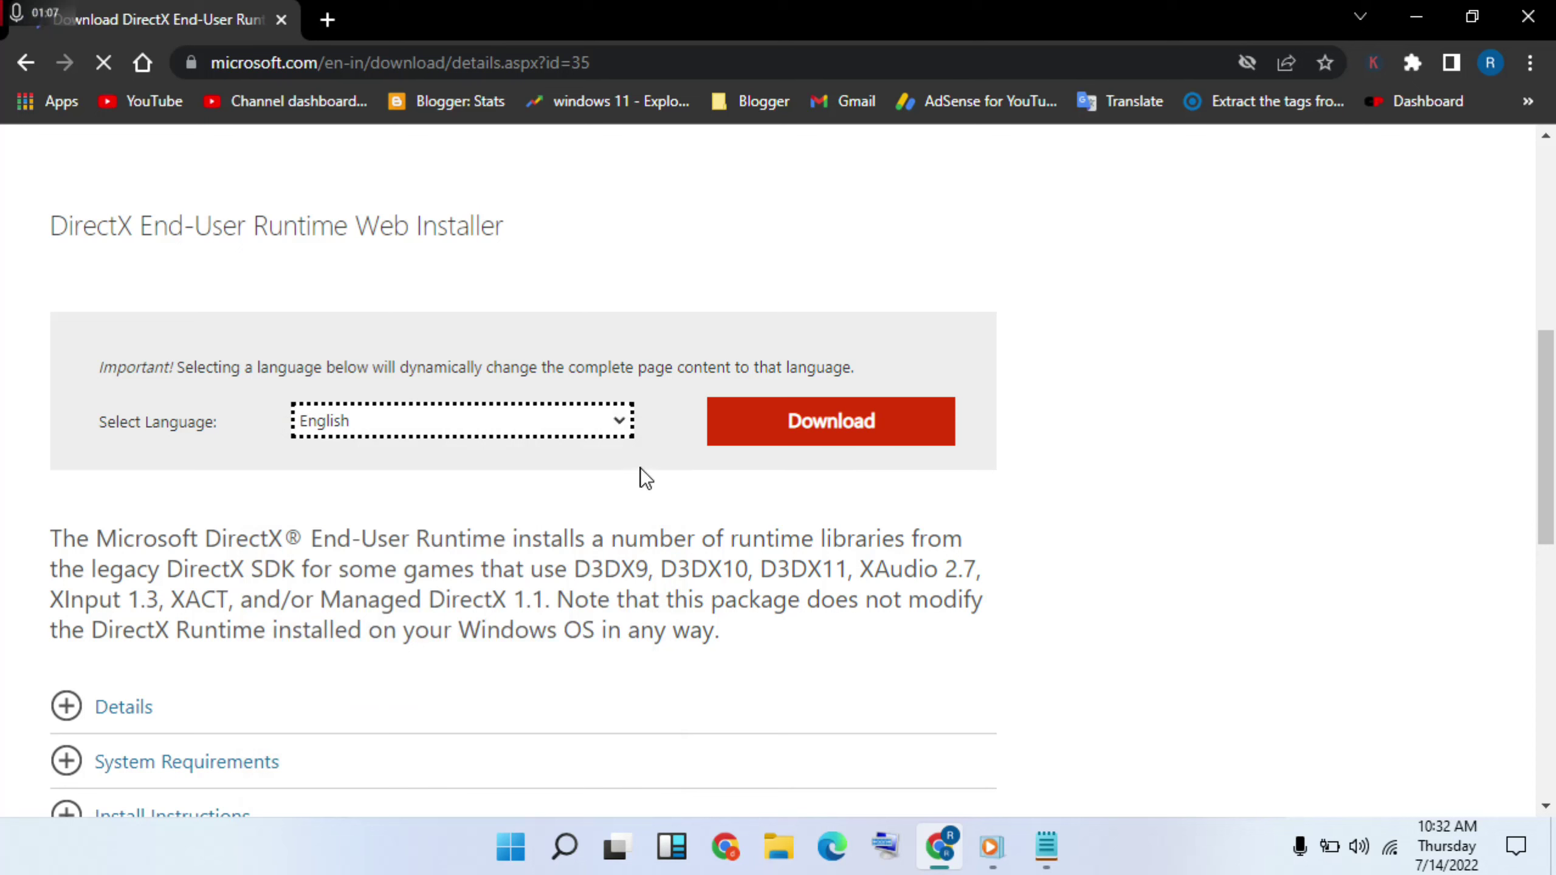
{"action": "left_click", "coordinate": [821, 431]}
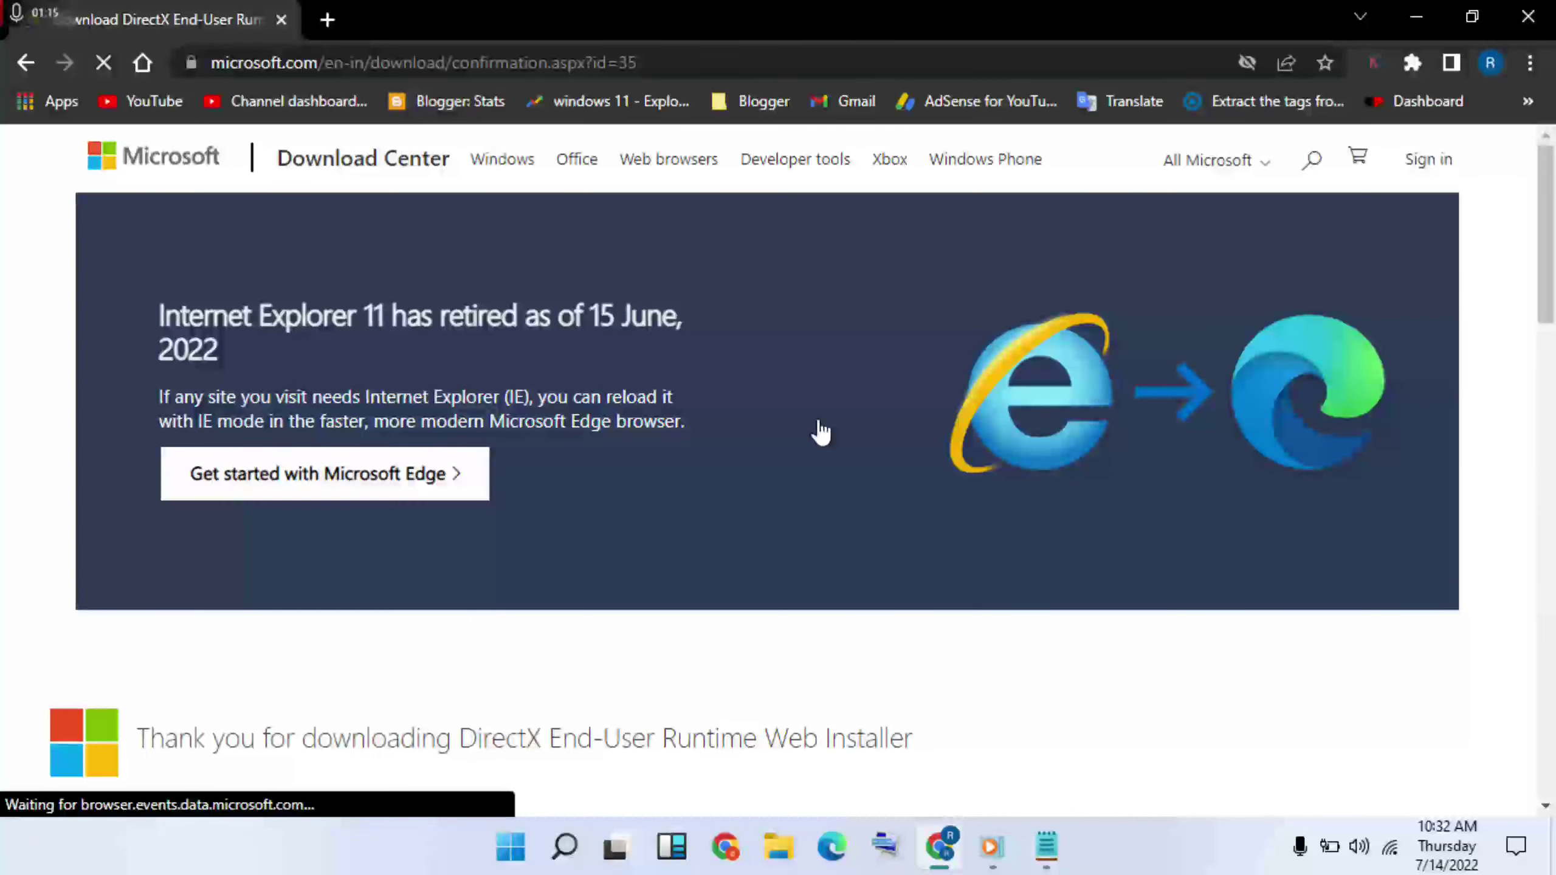
Scroll the thank-you page and choose the manual download link
{"action": "scroll", "coordinate": [821, 432], "scroll_direction": "down", "scroll_amount": 6}
{"action": "scroll", "coordinate": [821, 432], "scroll_direction": "down", "scroll_amount": 10}
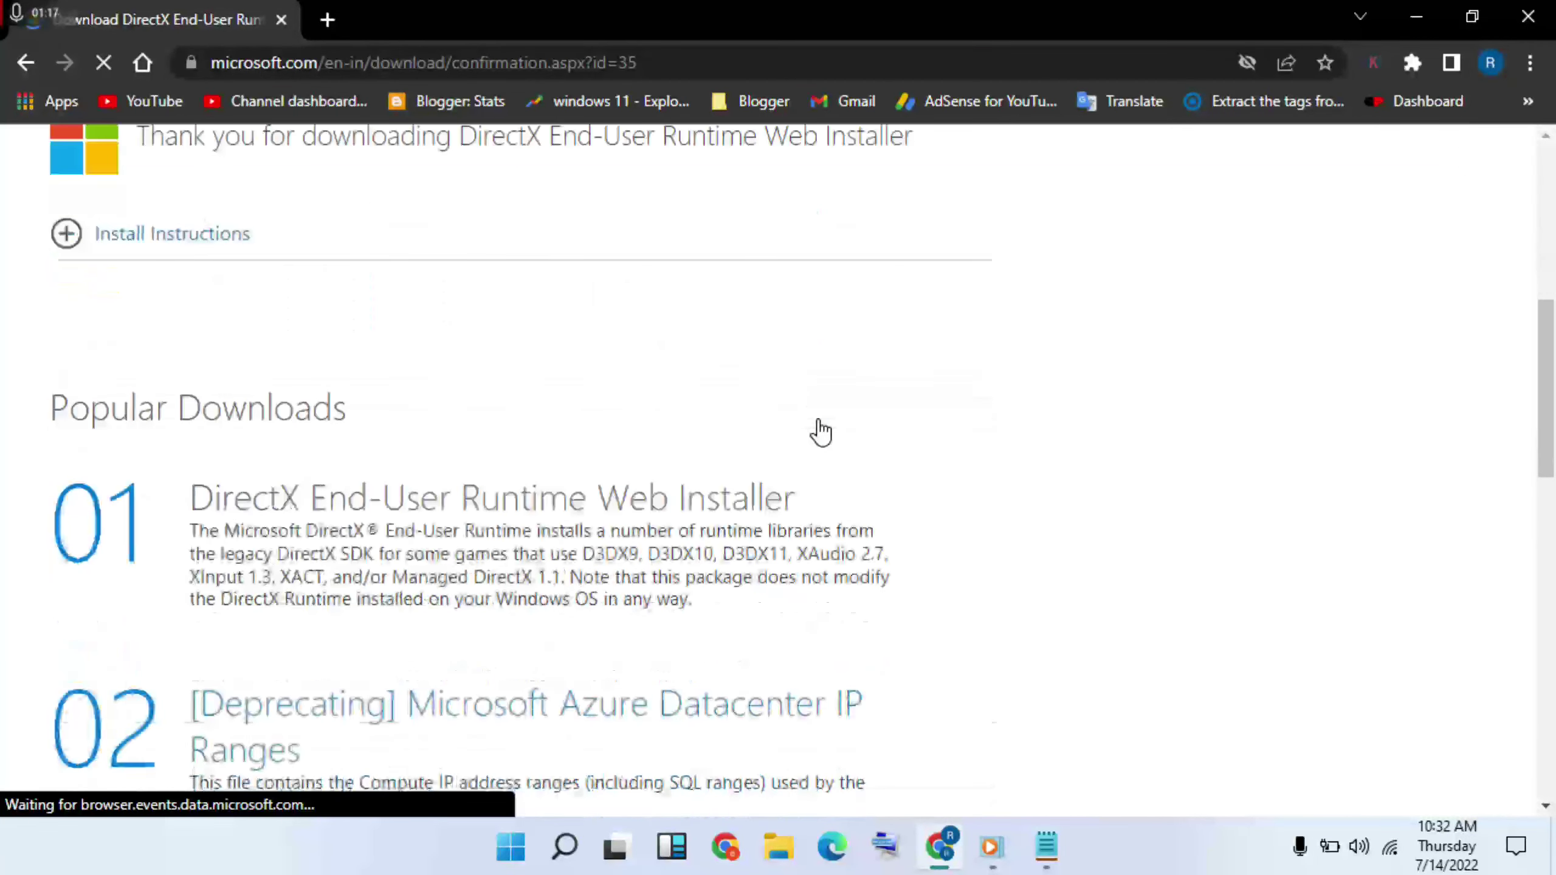
{"action": "scroll", "coordinate": [821, 432], "scroll_direction": "down", "scroll_amount": 5}
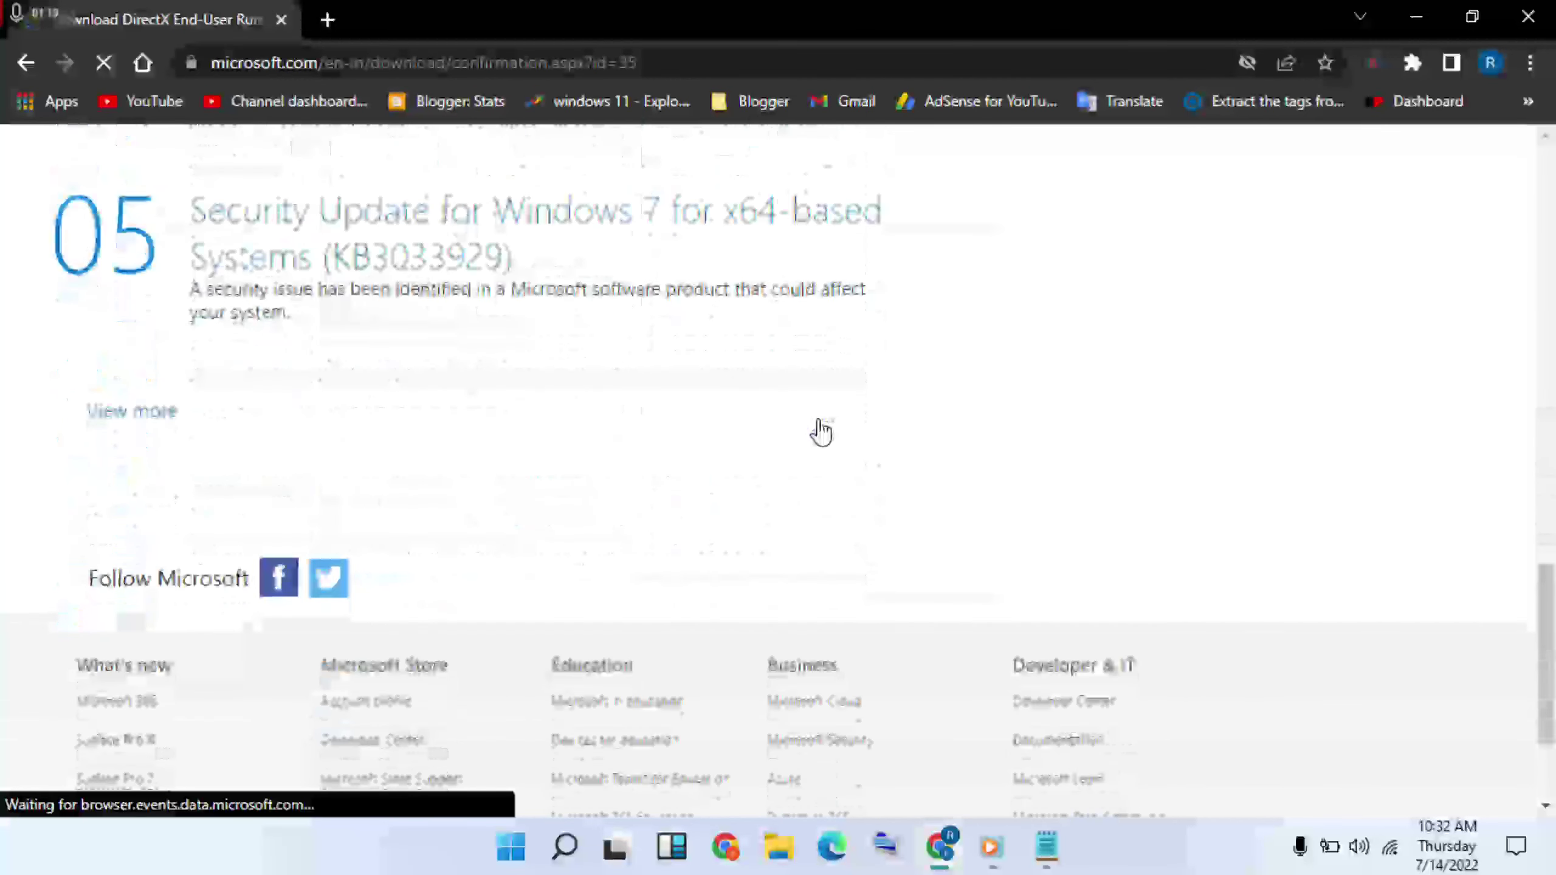
{"action": "scroll", "coordinate": [821, 432], "scroll_direction": "up", "scroll_amount": 12}
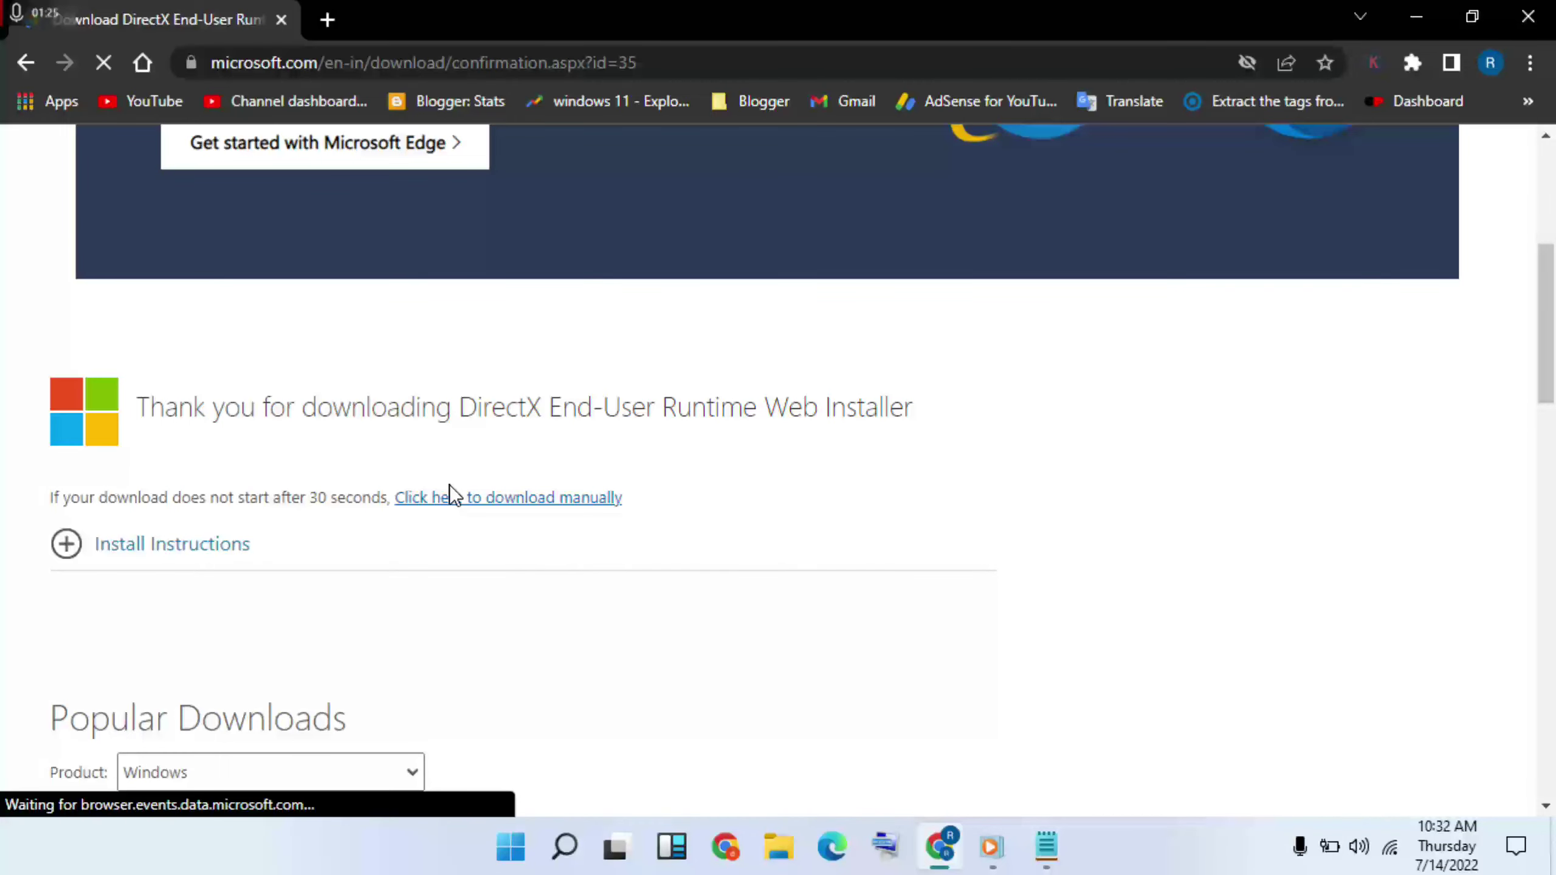
{"action": "left_click", "coordinate": [454, 489]}
Save dxwebsetup (1).exe to the Desktop and minimize Chrome
{"action": "left_click", "coordinate": [546, 499]}
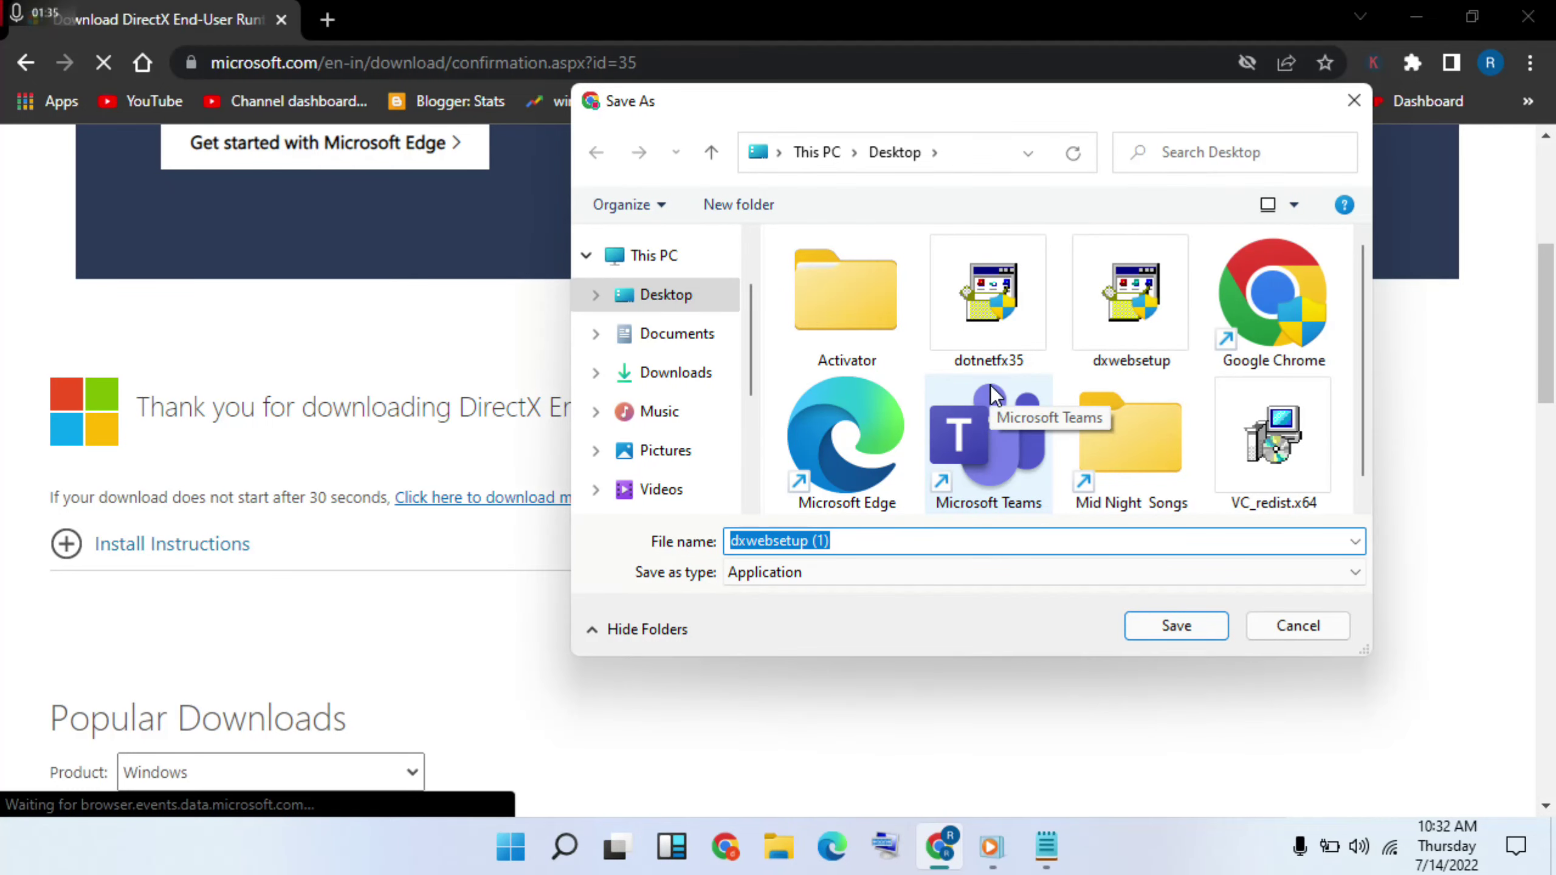
{"action": "left_click", "coordinate": [1177, 633]}
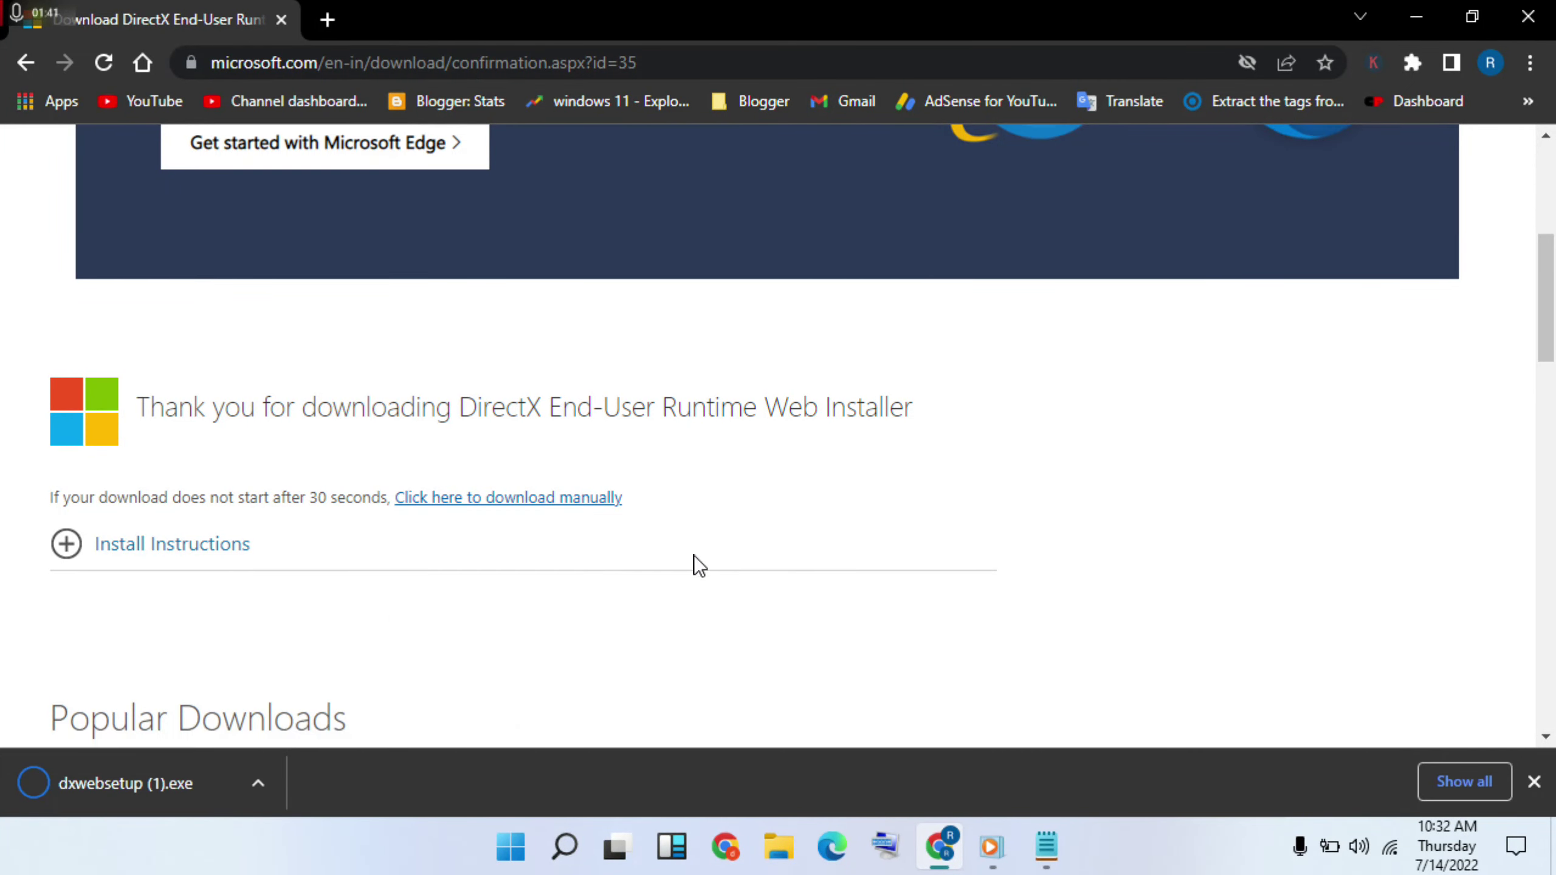
{"action": "left_click", "coordinate": [1418, 13]}
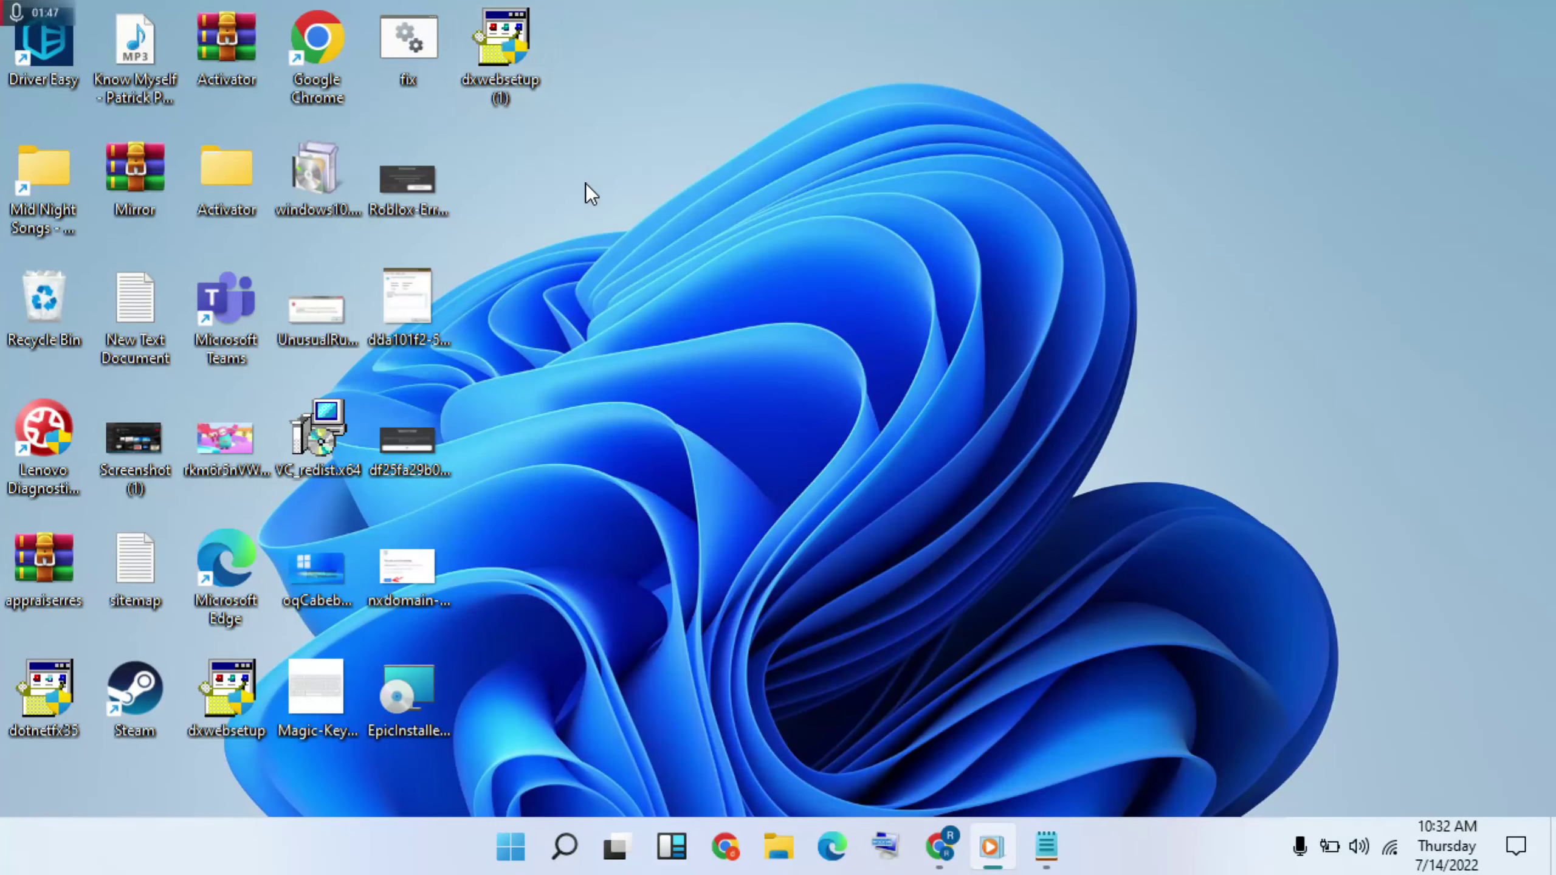
Confirm dxwebsetup (1) is on the desktop, then reopen Chrome with a new blank tab
{"action": "right_click", "coordinate": [515, 34]}
{"action": "left_click", "coordinate": [1324, 241]}
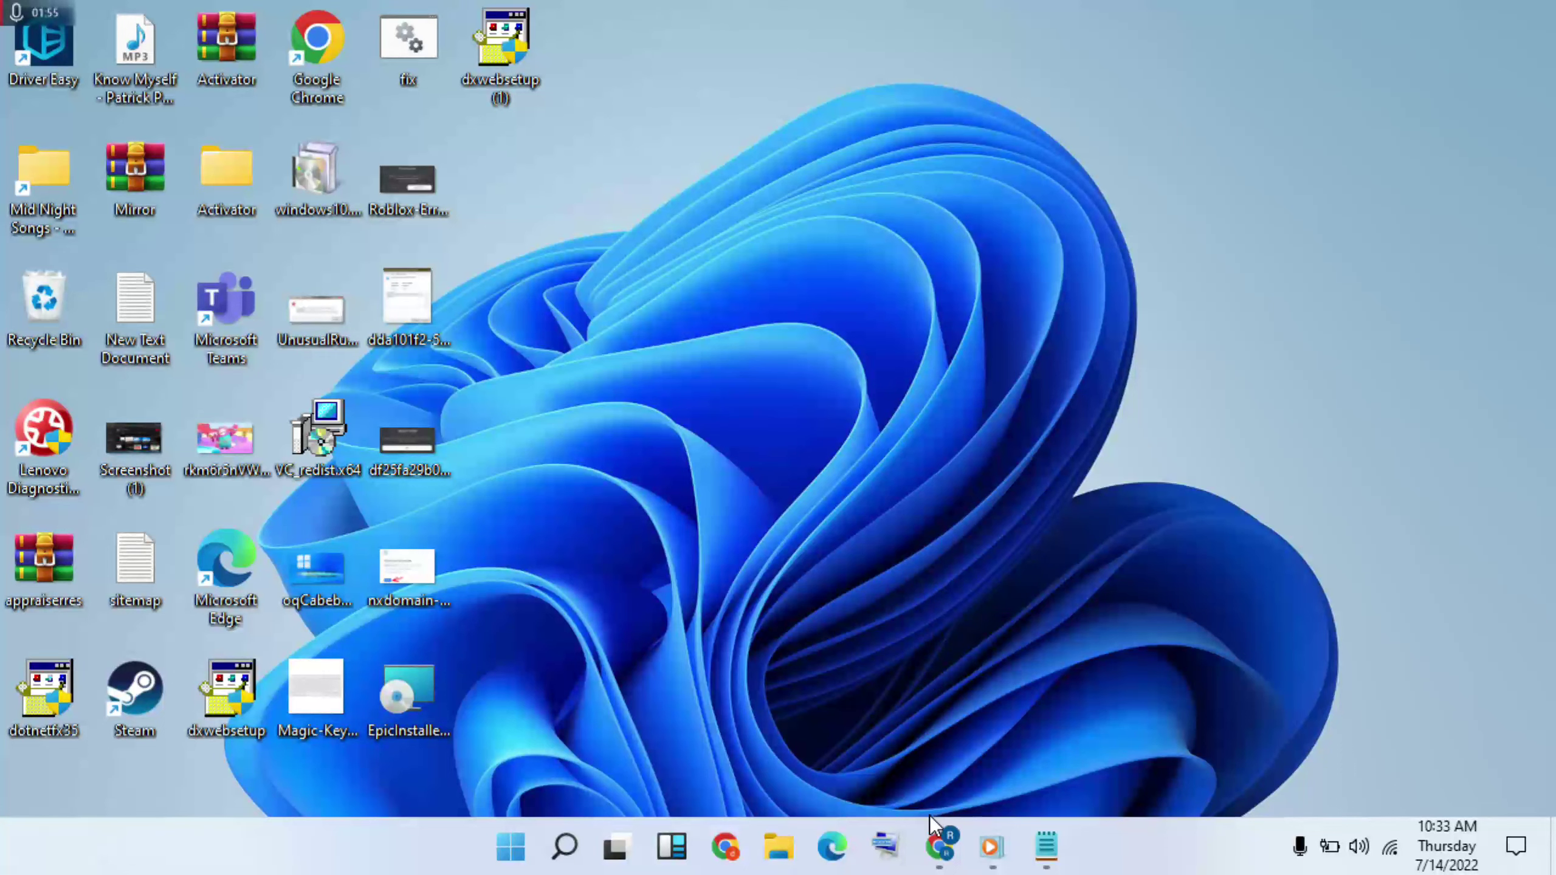
{"action": "left_click", "coordinate": [939, 846]}
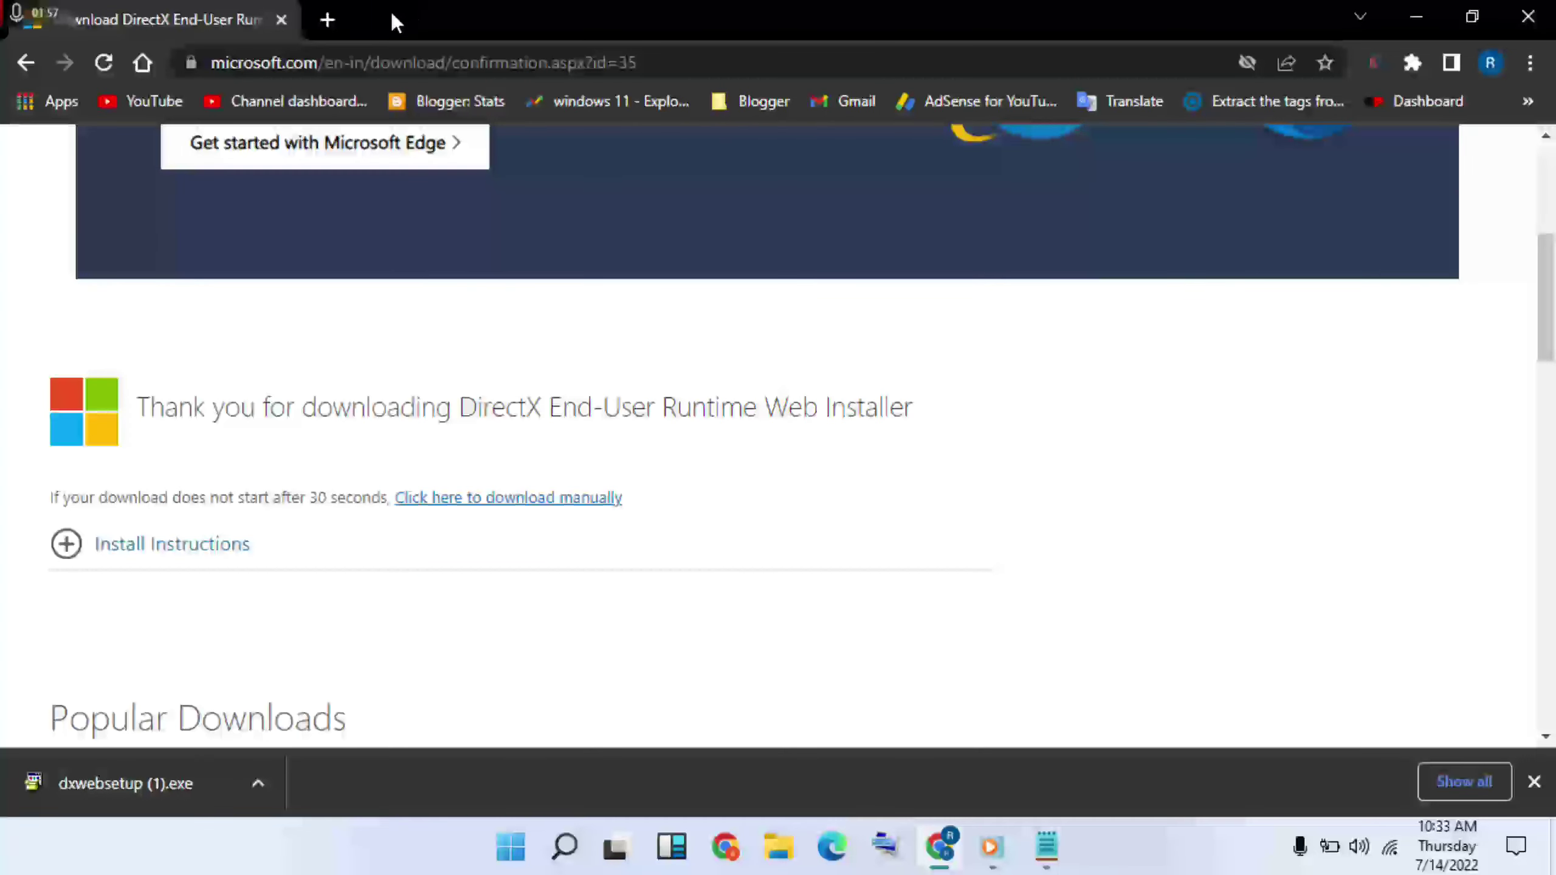
{"action": "left_click", "coordinate": [328, 20]}
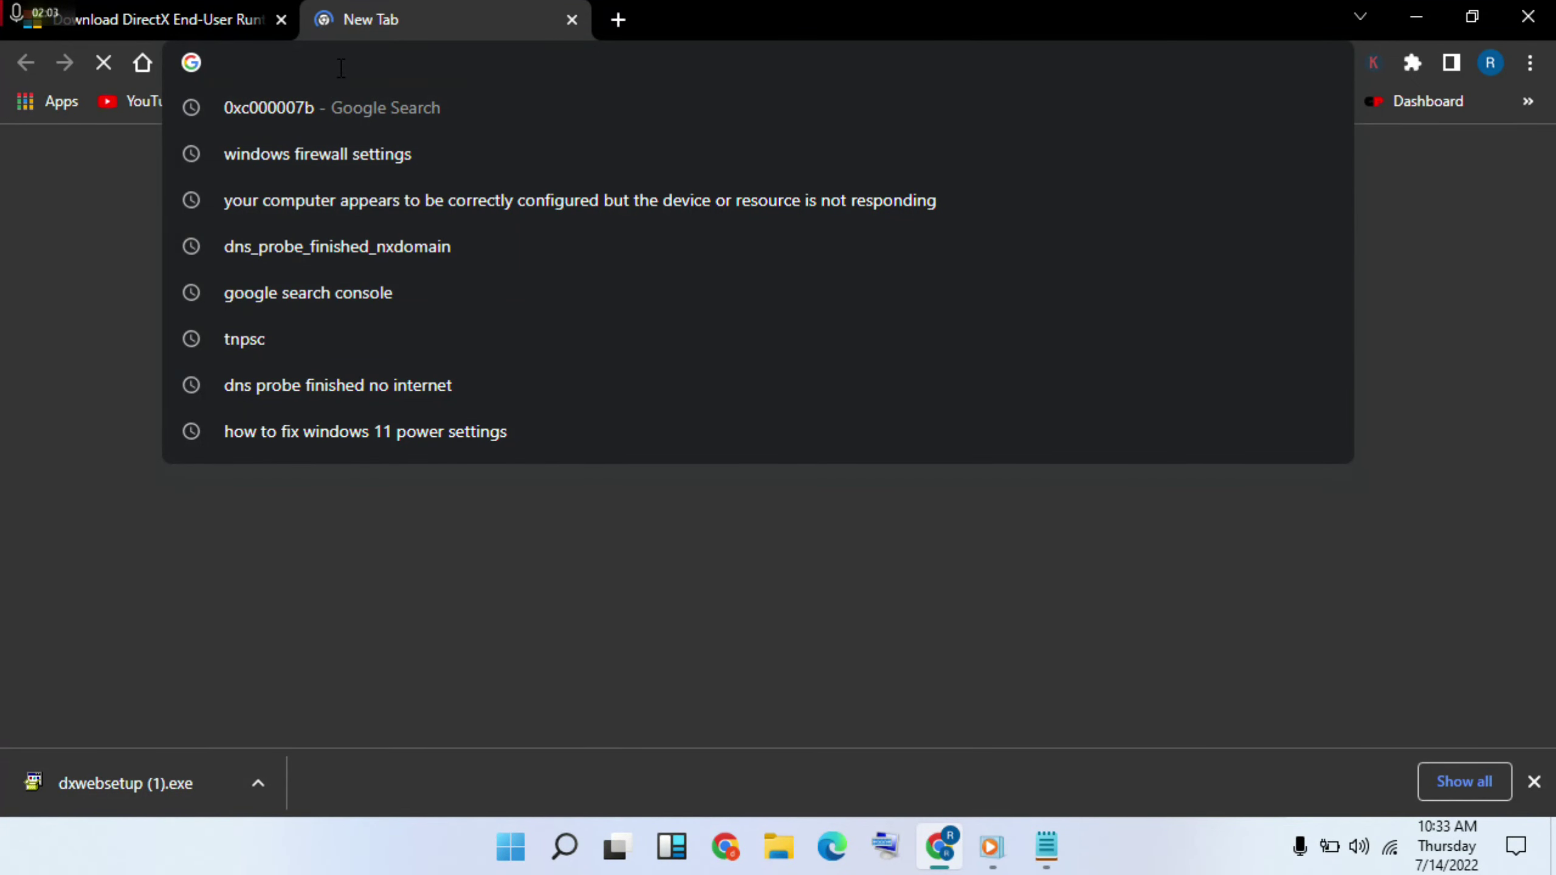
Search Google for 'net framework latest version' from the address-bar suggestion
{"action": "type", "text": "net "}
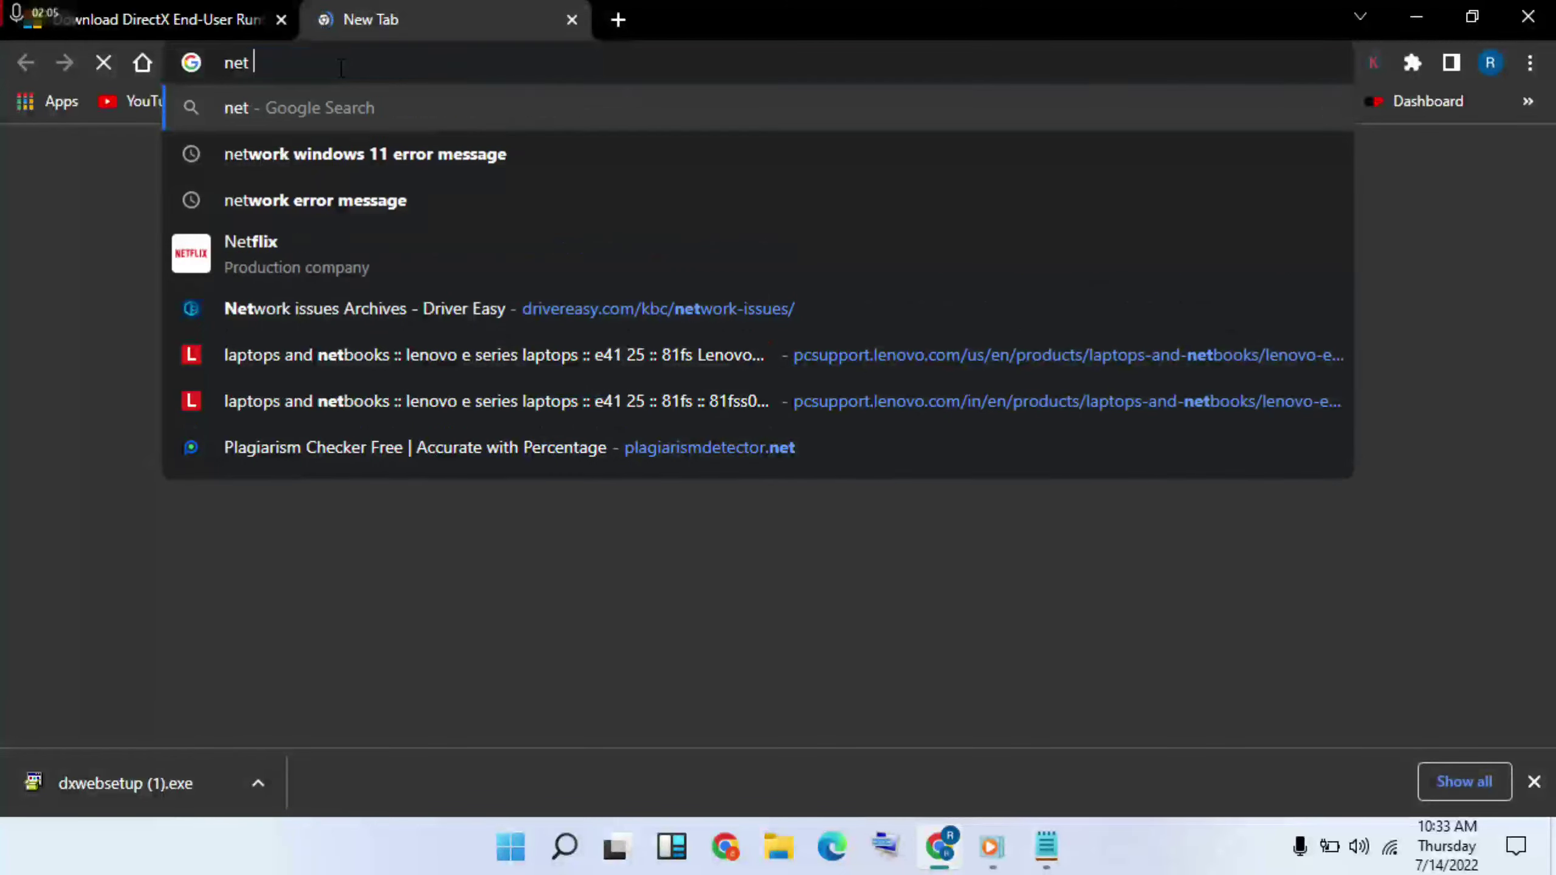
{"action": "type", "text": "fra"}
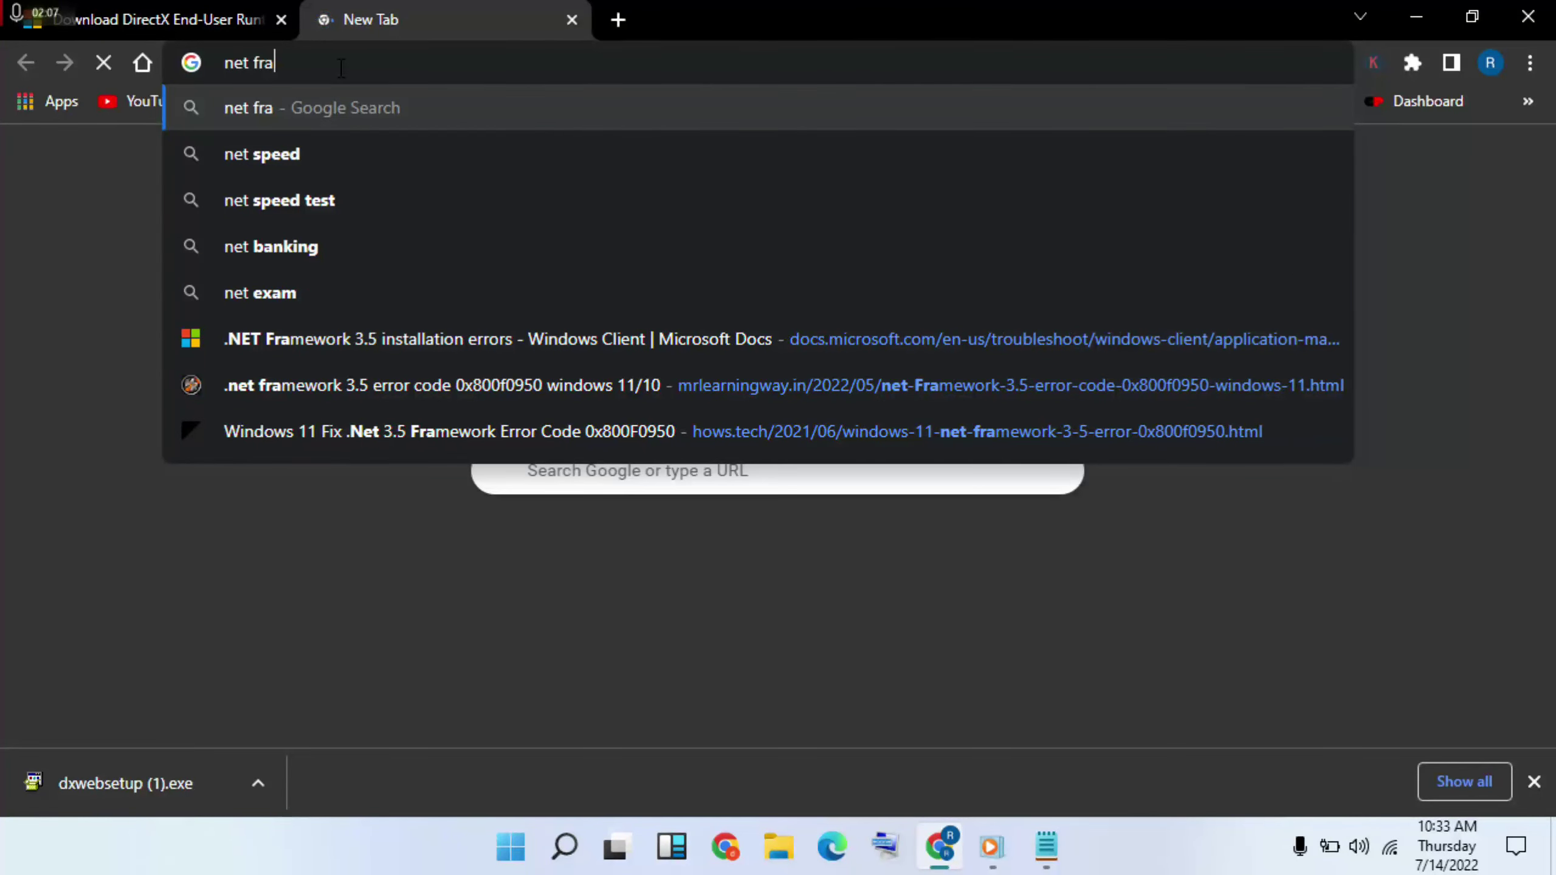
{"action": "type", "text": "mework"}
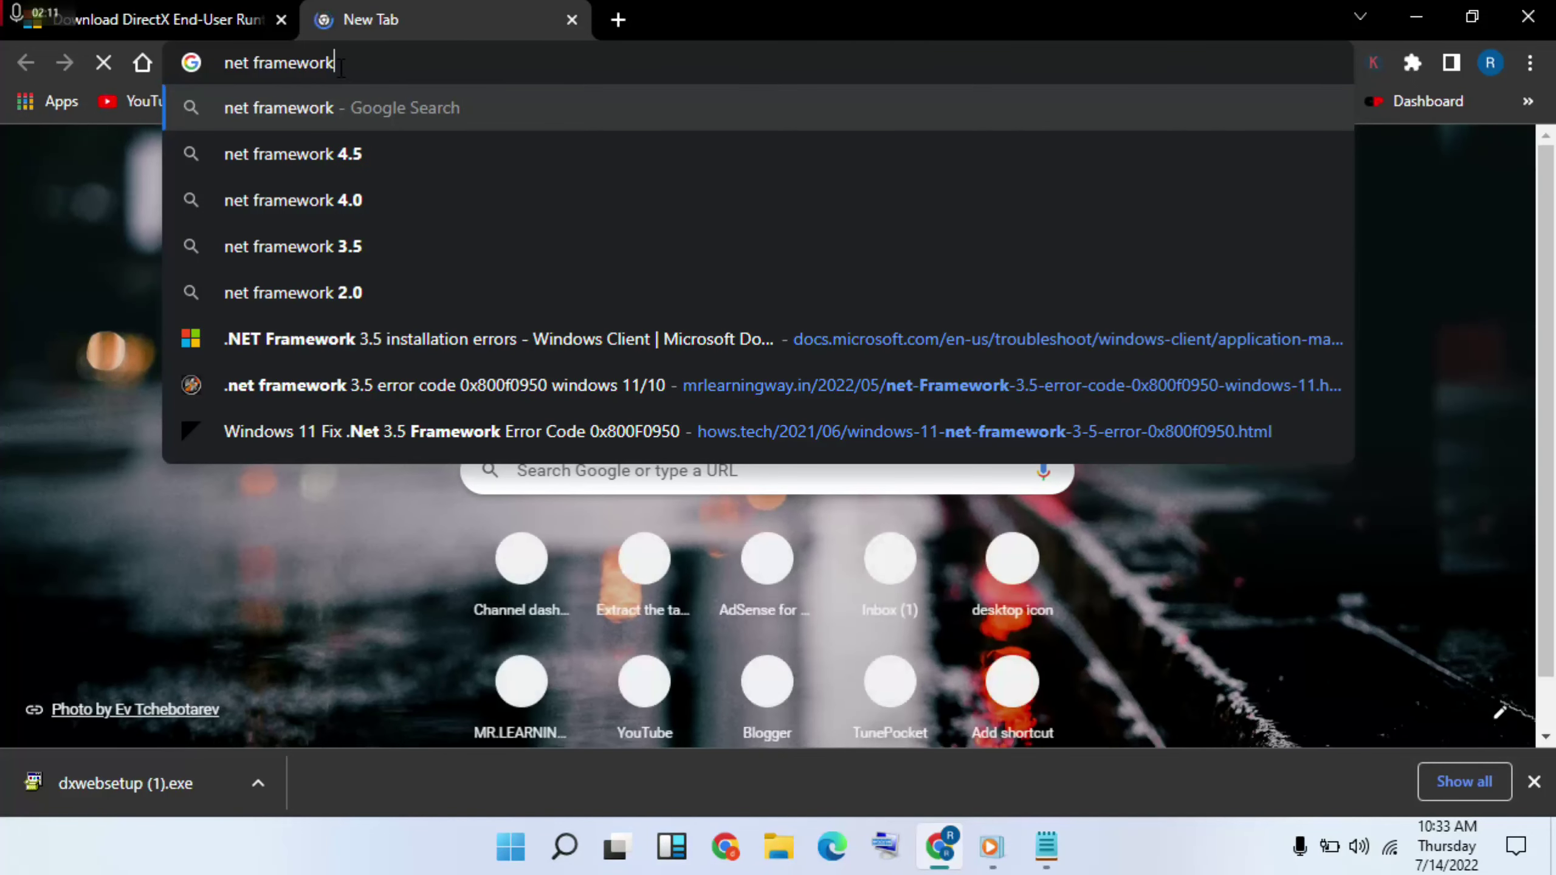
{"action": "type", "text": " lates"}
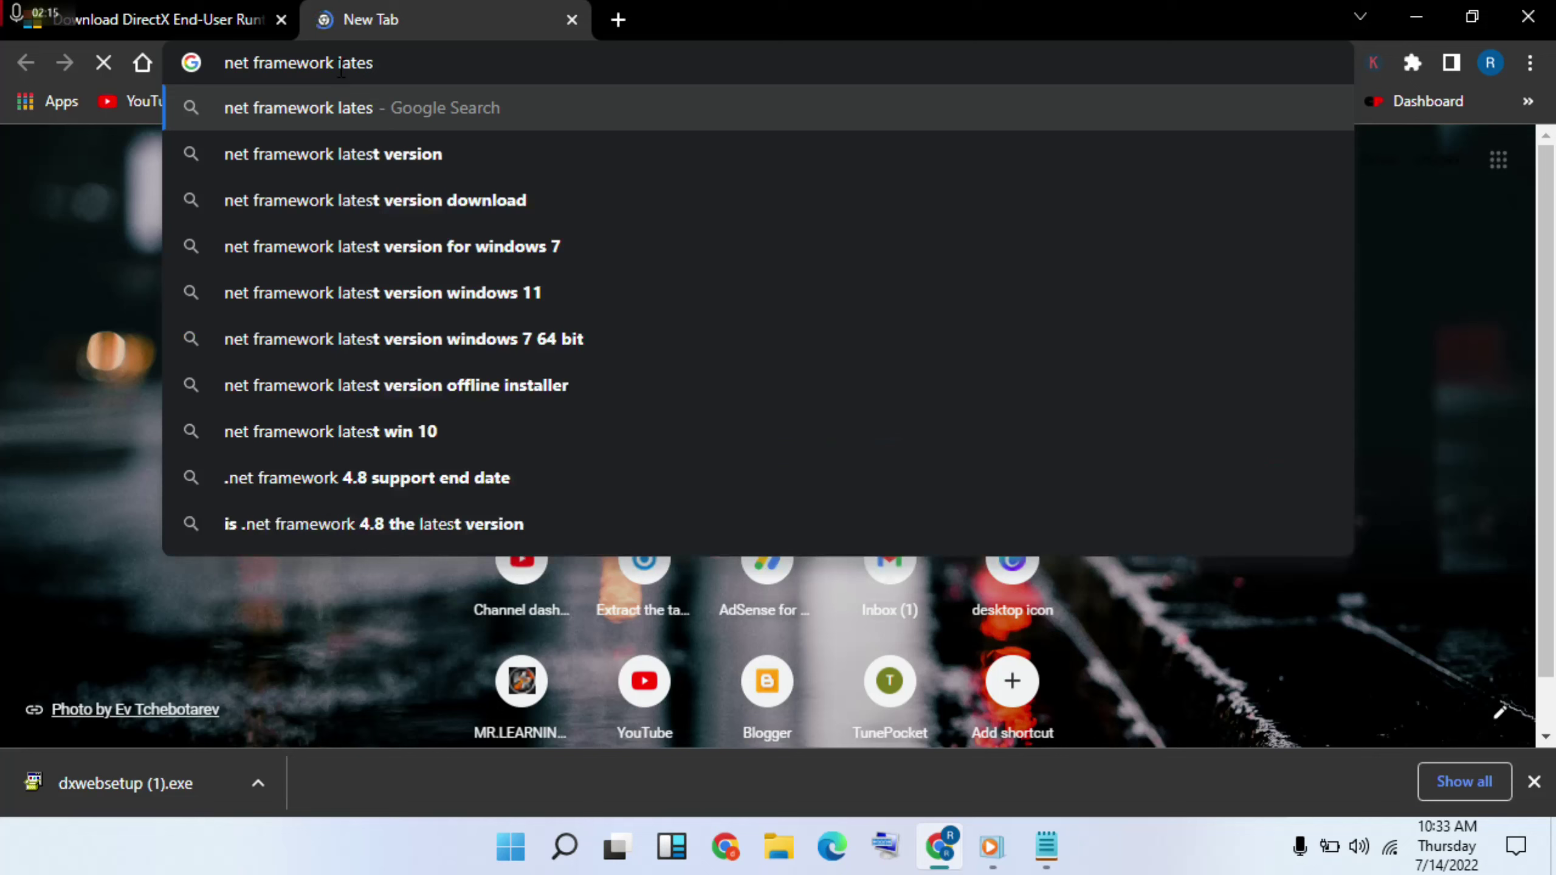
{"action": "left_click", "coordinate": [354, 153]}
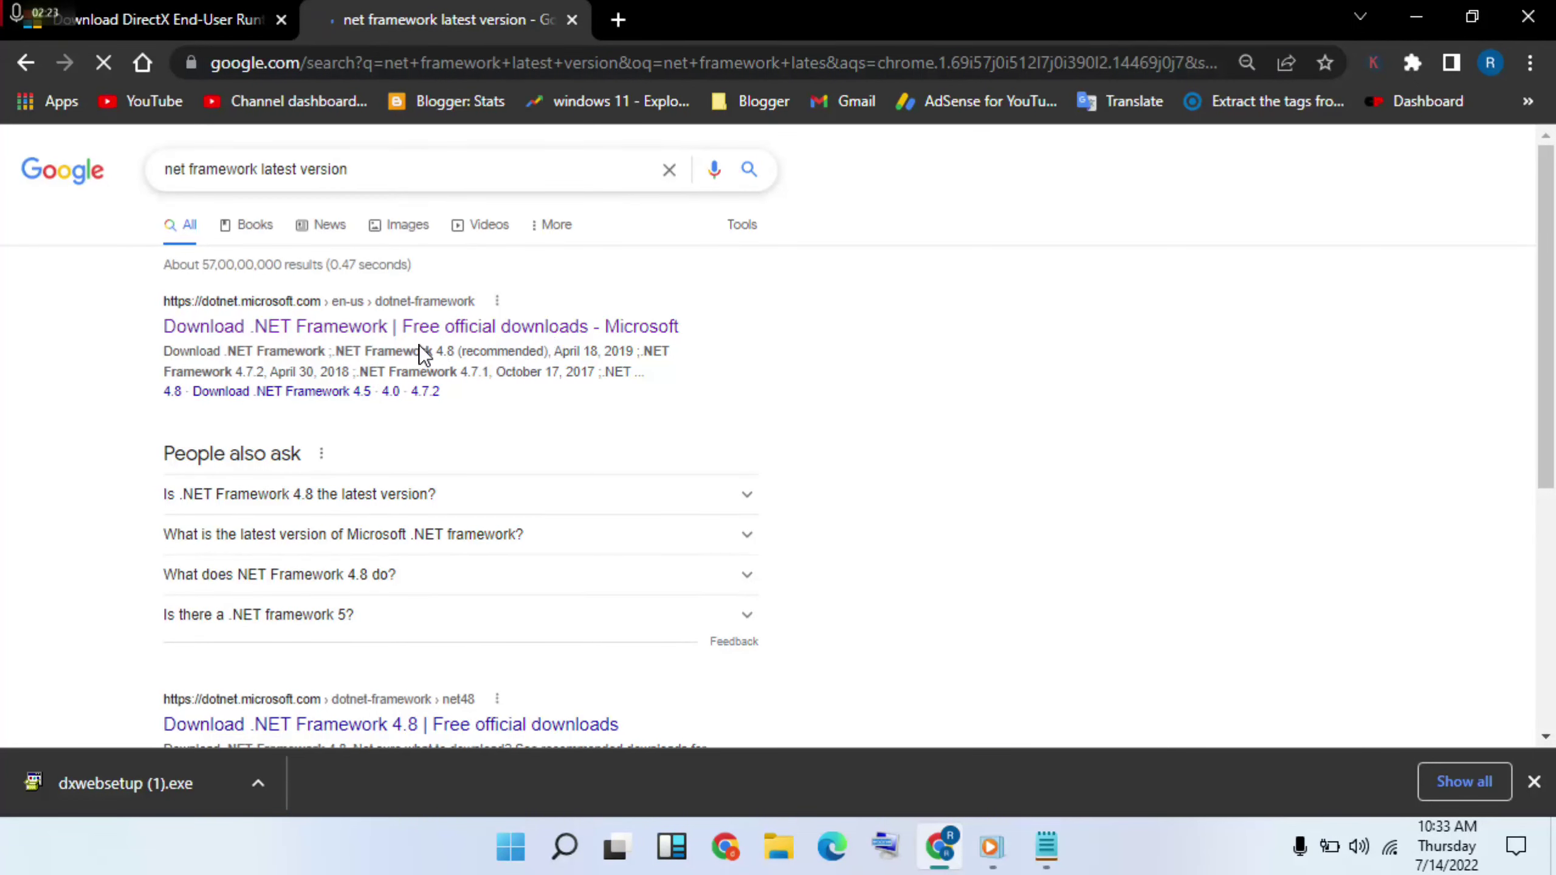
Open the dotnet.microsoft.com result and scroll its recommended downloads to the .NET 6.0 section
{"action": "left_click", "coordinate": [452, 325]}
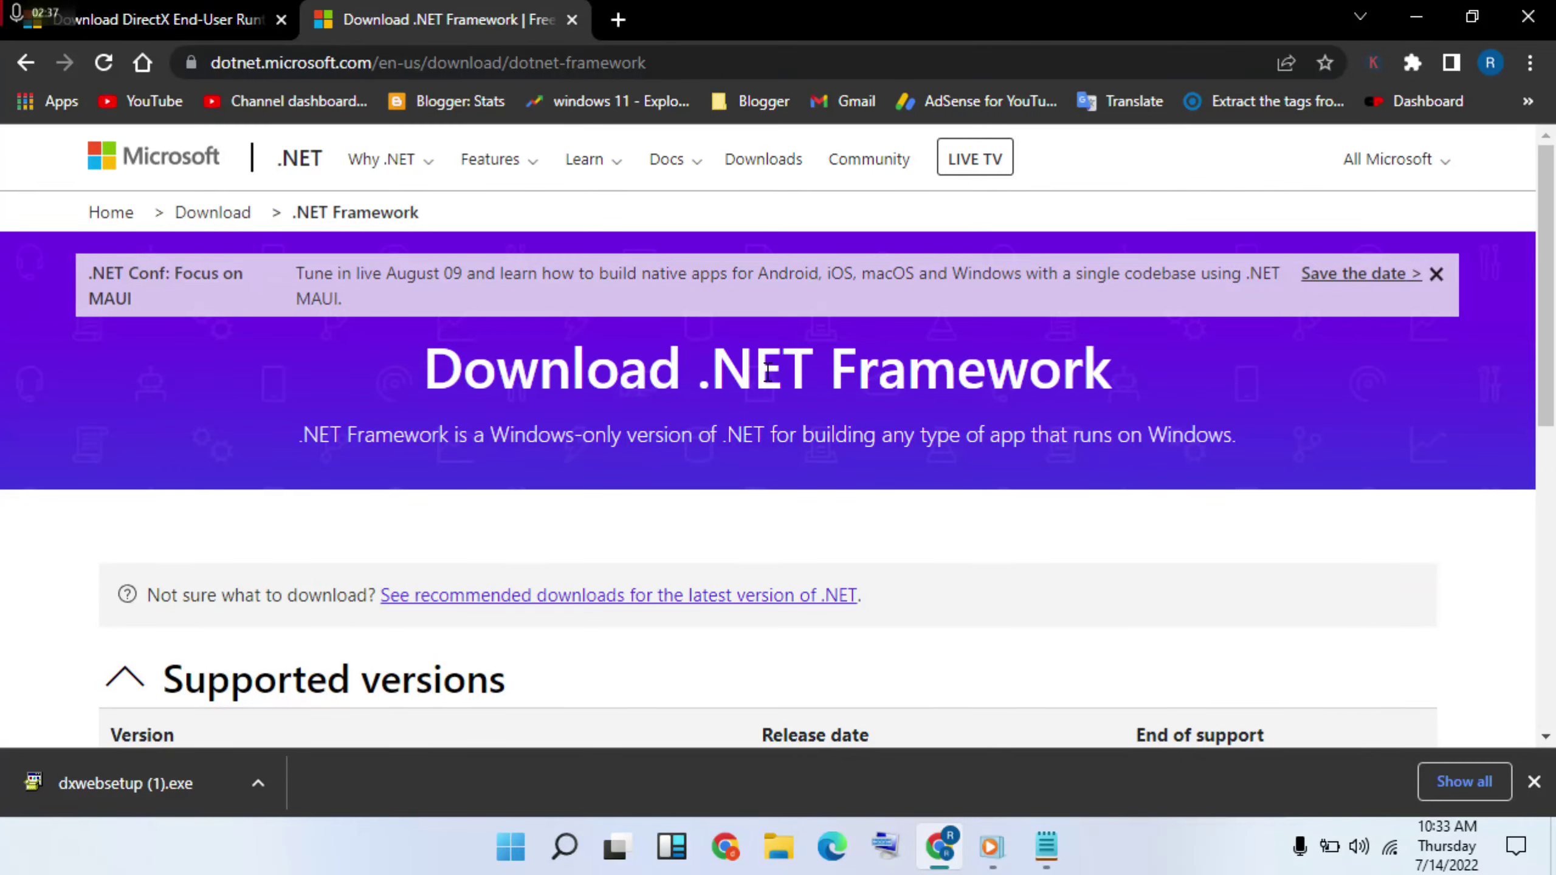
{"action": "scroll", "coordinate": [767, 370], "scroll_direction": "down", "scroll_amount": 3}
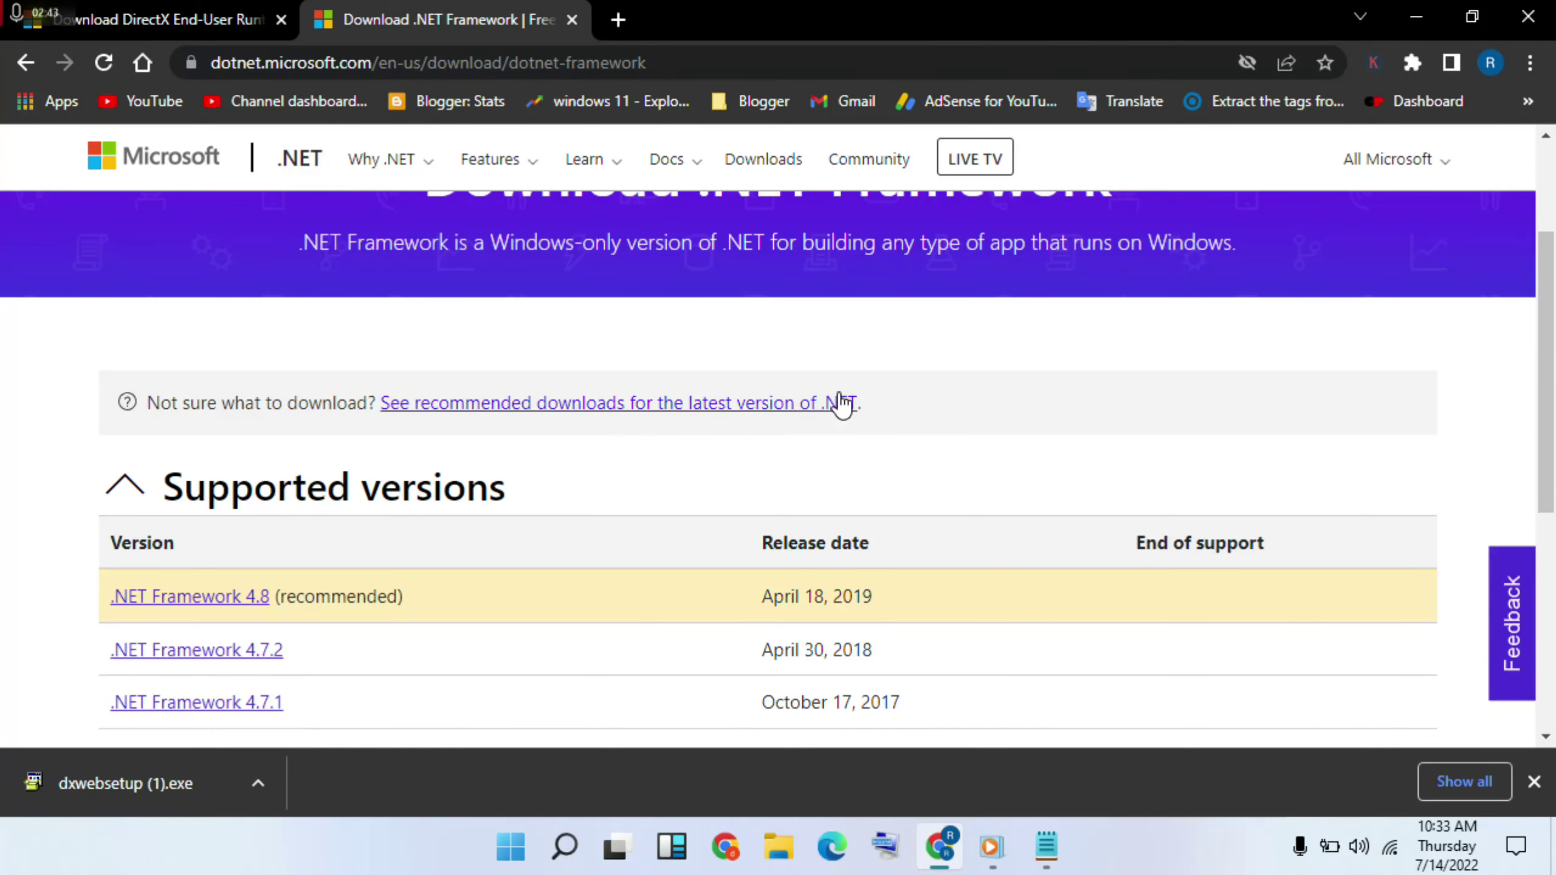
{"action": "left_click", "coordinate": [626, 406]}
{"action": "scroll", "coordinate": [629, 417], "scroll_direction": "down", "scroll_amount": 5}
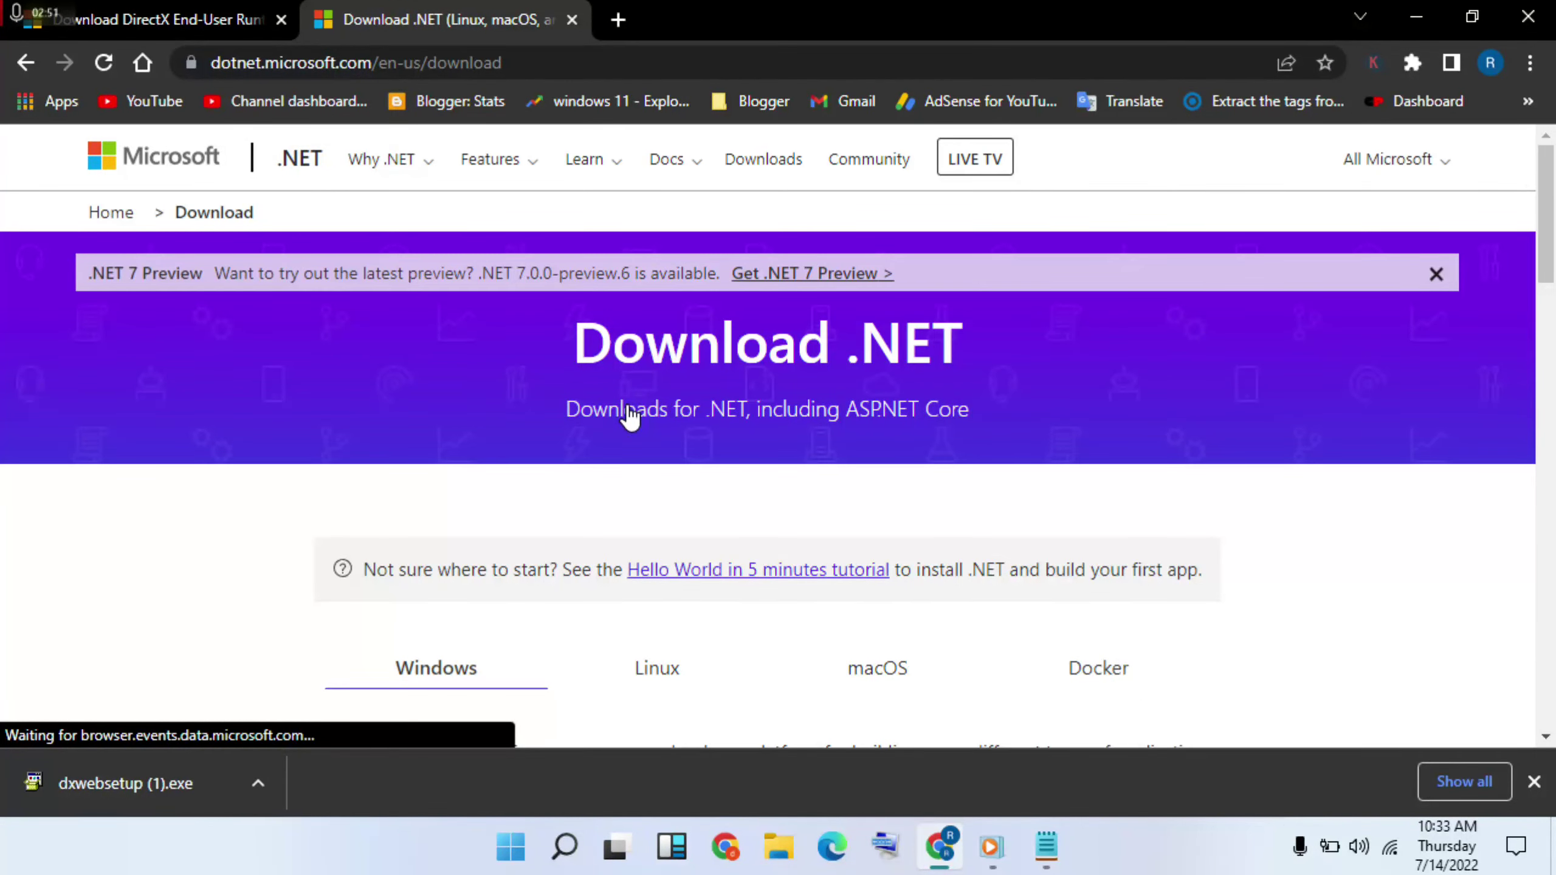
{"action": "scroll", "coordinate": [631, 417], "scroll_direction": "down", "scroll_amount": 2}
{"action": "scroll", "coordinate": [629, 417], "scroll_direction": "down", "scroll_amount": 5}
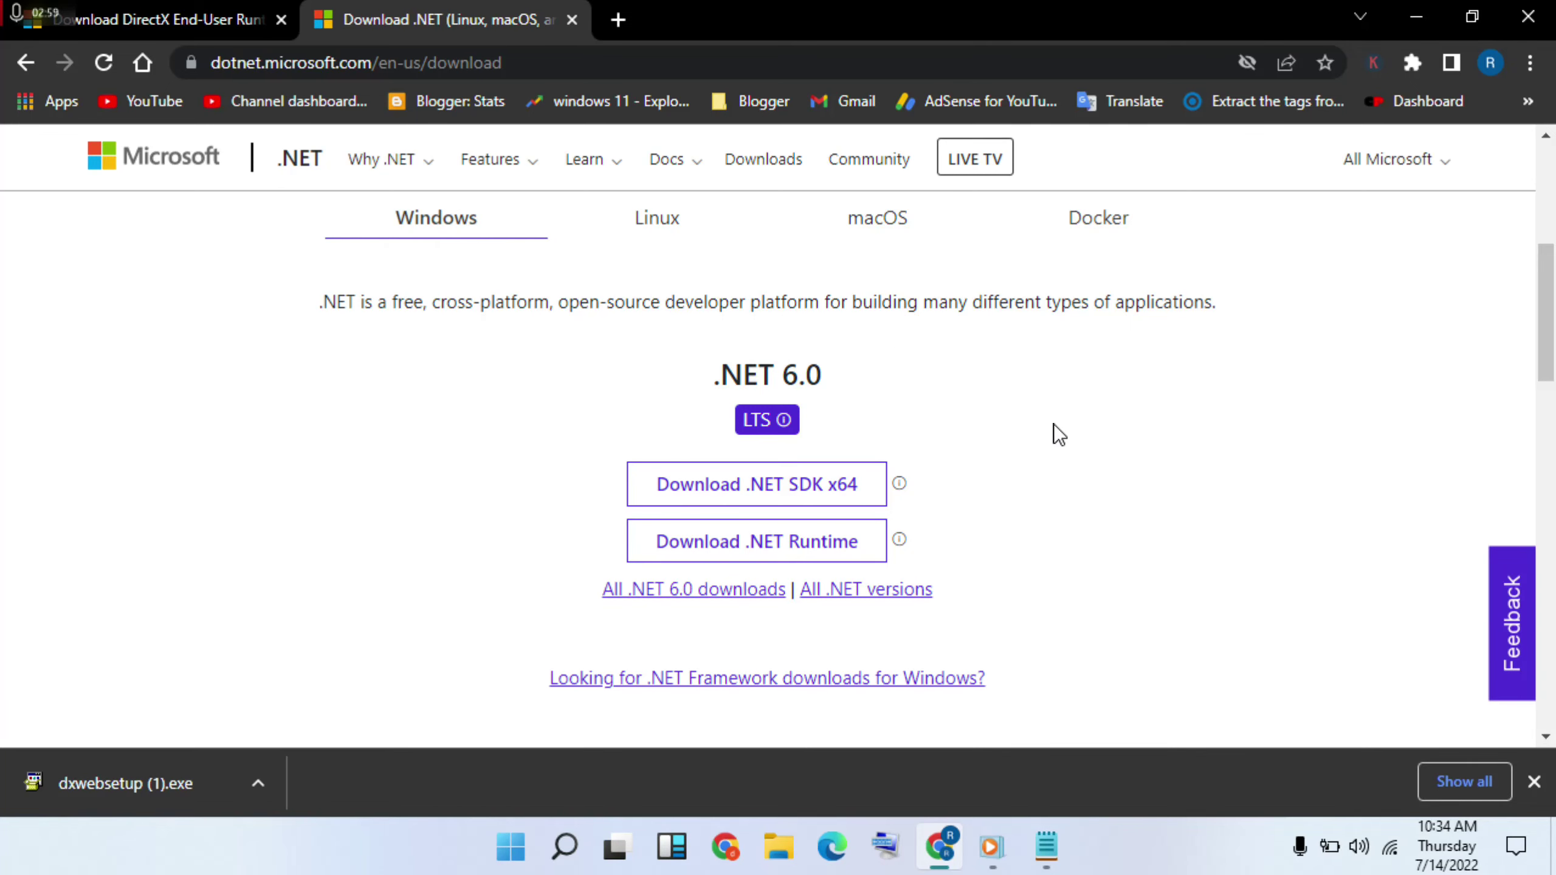
{"action": "scroll", "coordinate": [1065, 438], "scroll_direction": "down", "scroll_amount": 2}
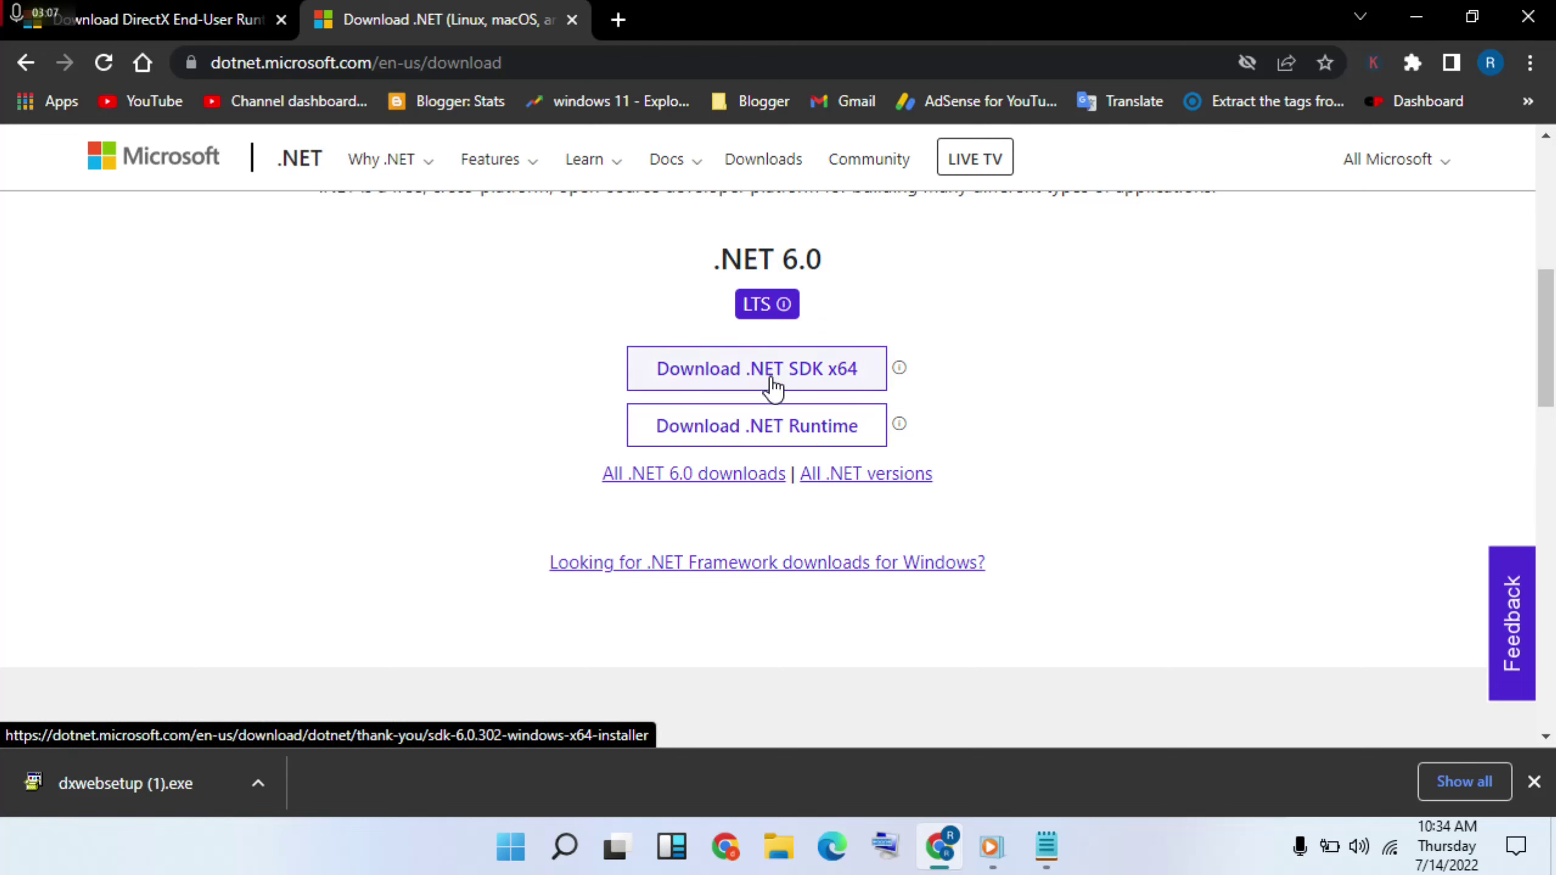
Save the dotnet-sdk-6.0.302-win-x64 installer to the Desktop and minimize Chrome
{"action": "left_click", "coordinate": [842, 380]}
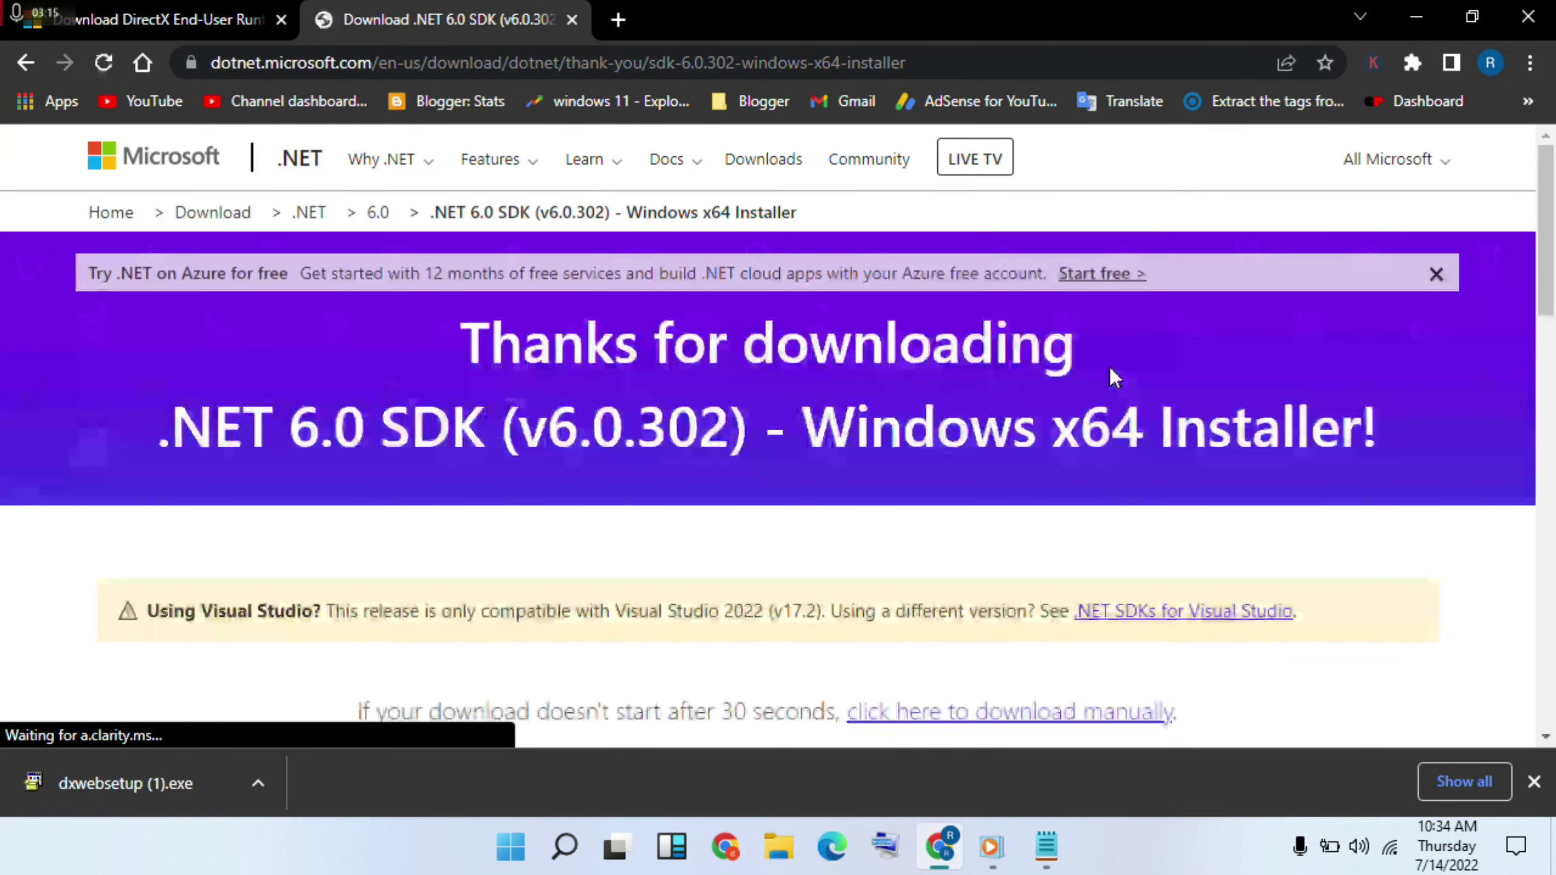
{"action": "scroll", "coordinate": [1113, 371], "scroll_direction": "down", "scroll_amount": 5}
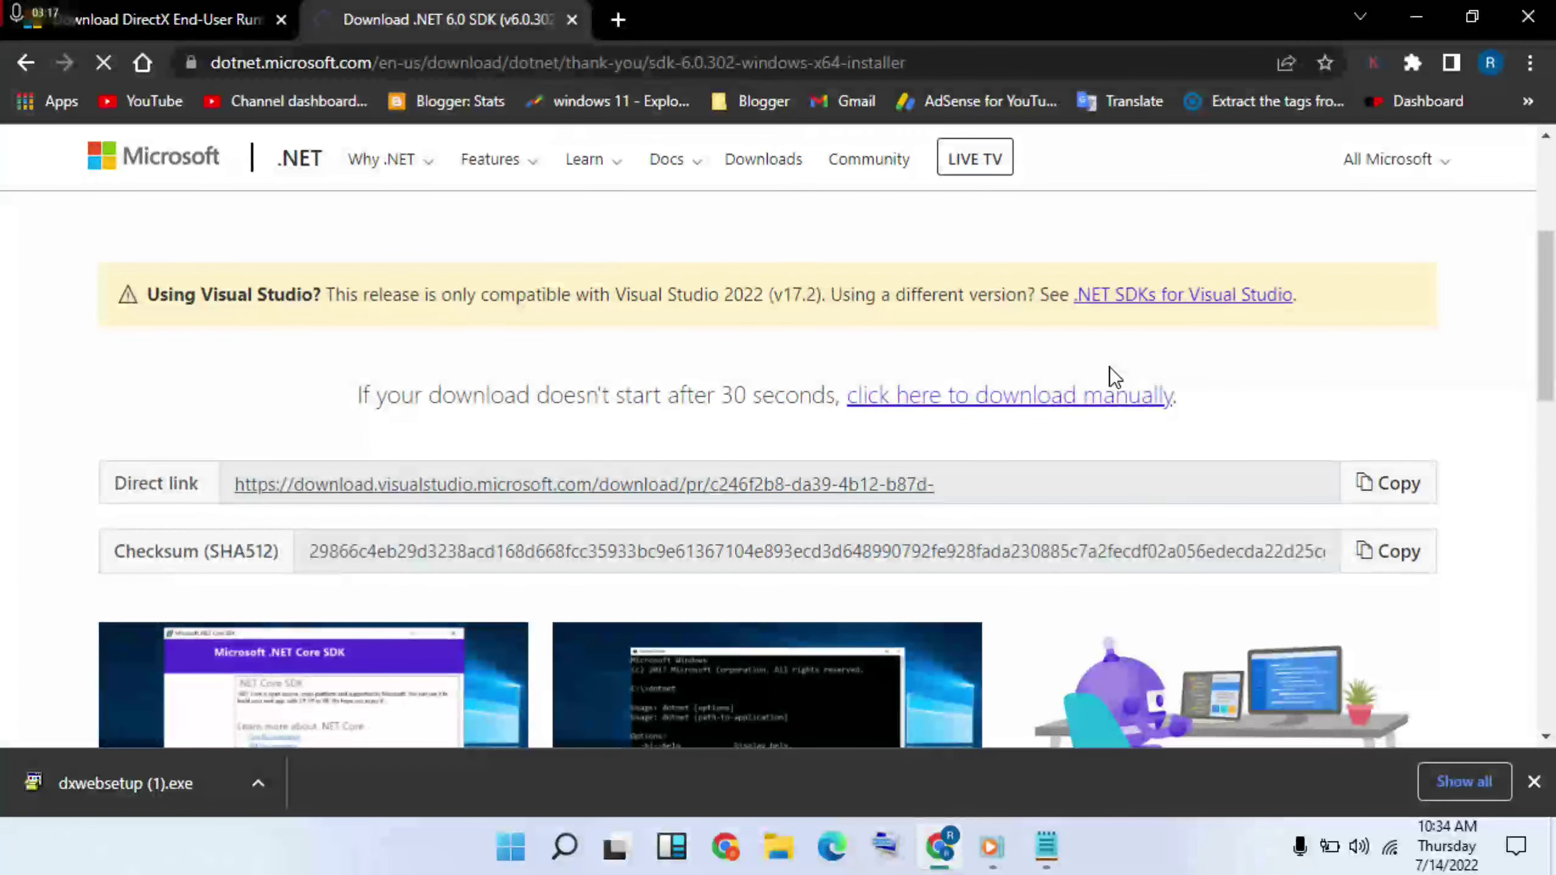
{"action": "scroll", "coordinate": [1113, 372], "scroll_direction": "down", "scroll_amount": 1}
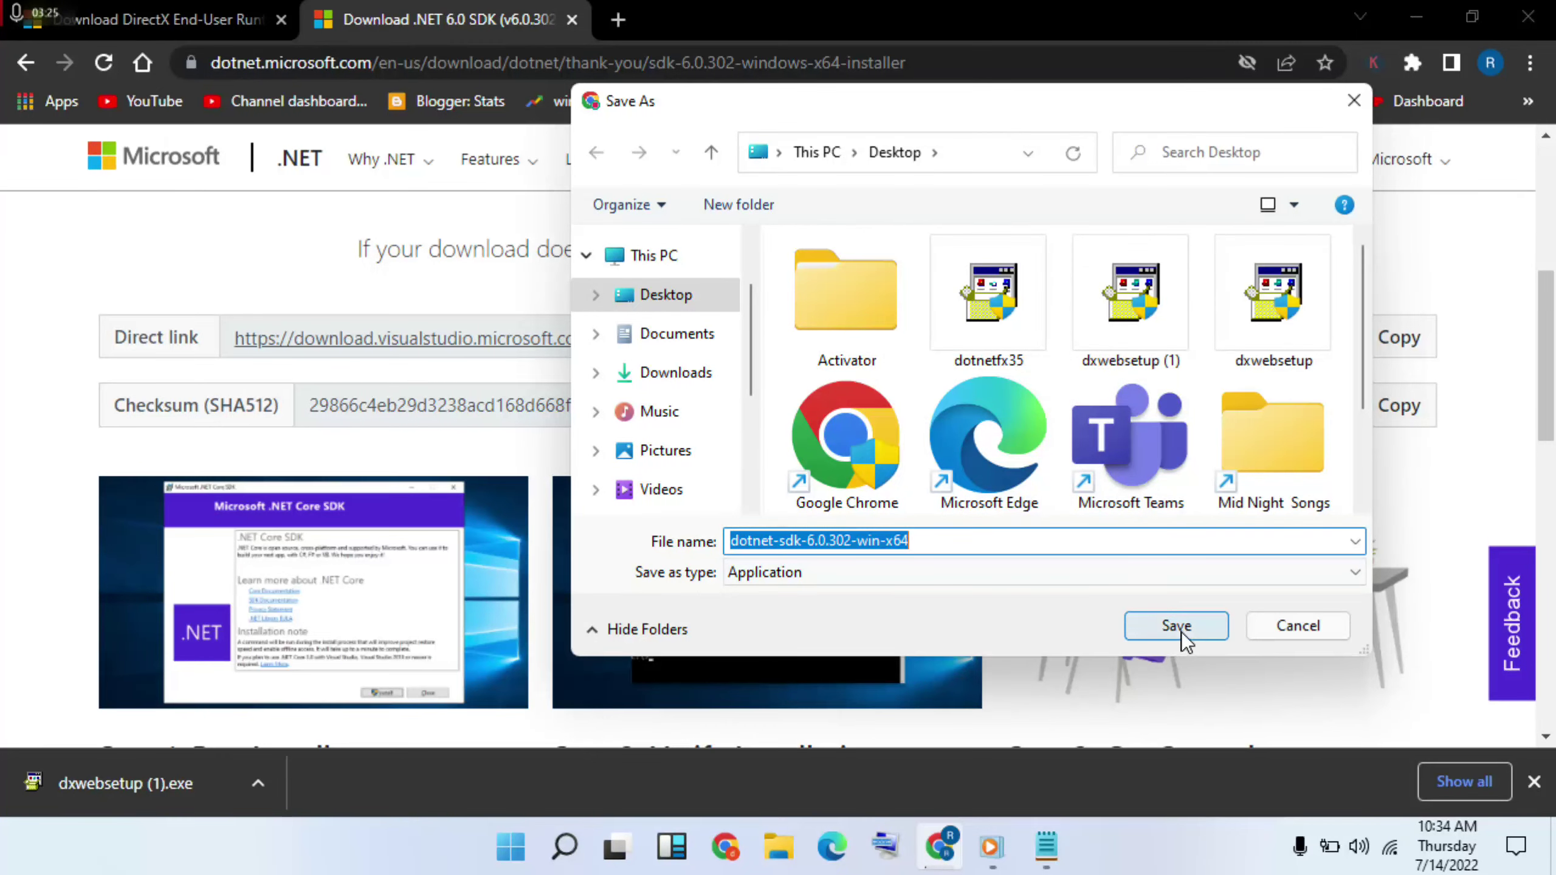
{"action": "left_click", "coordinate": [1177, 626]}
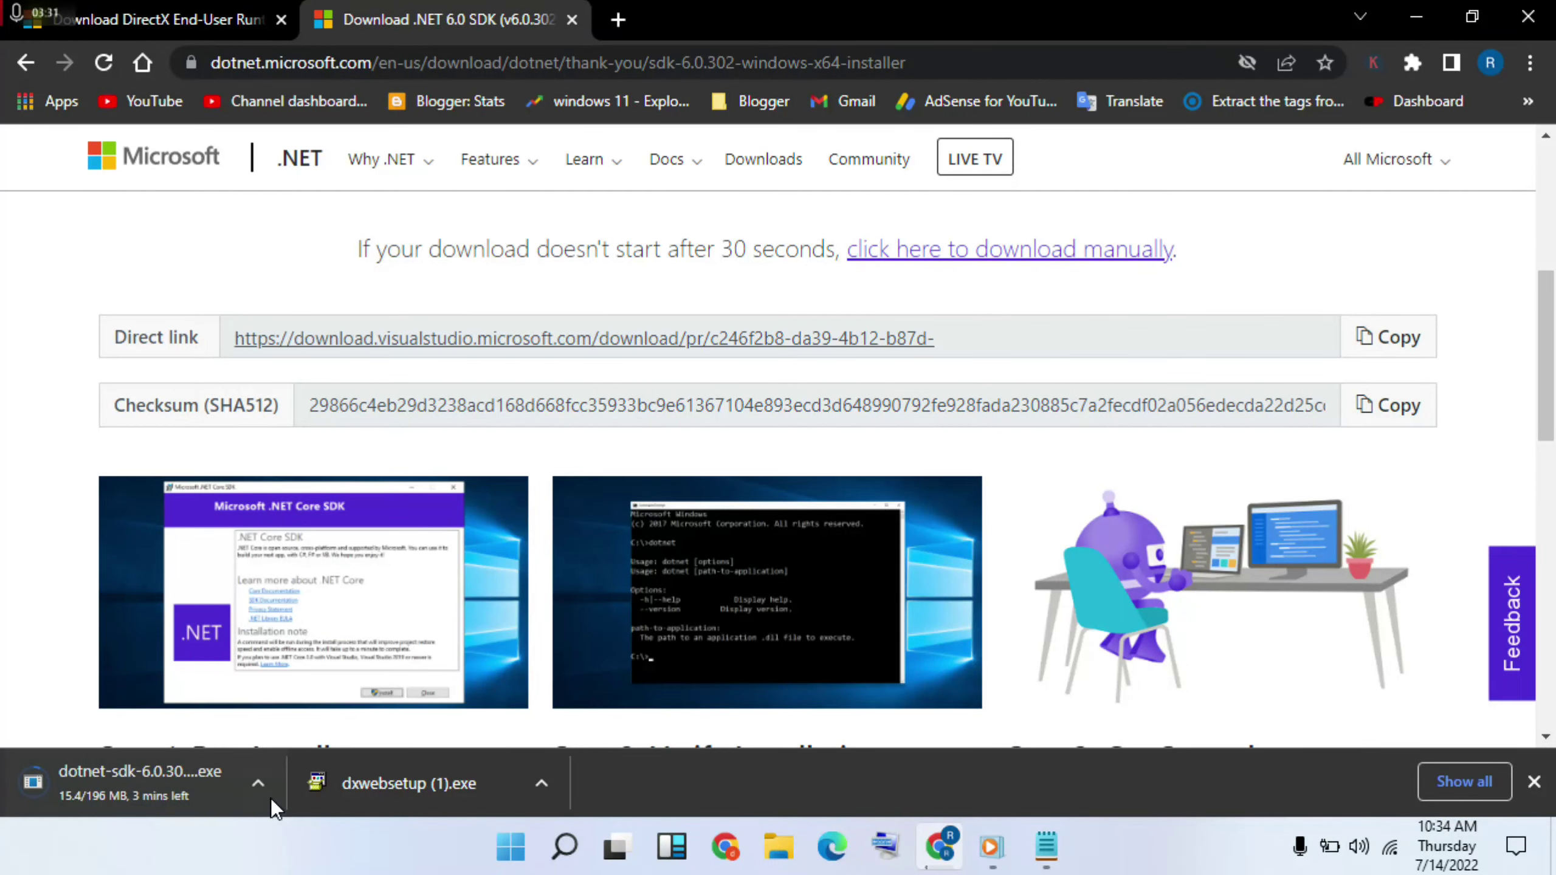
{"action": "left_click", "coordinate": [1409, 11]}
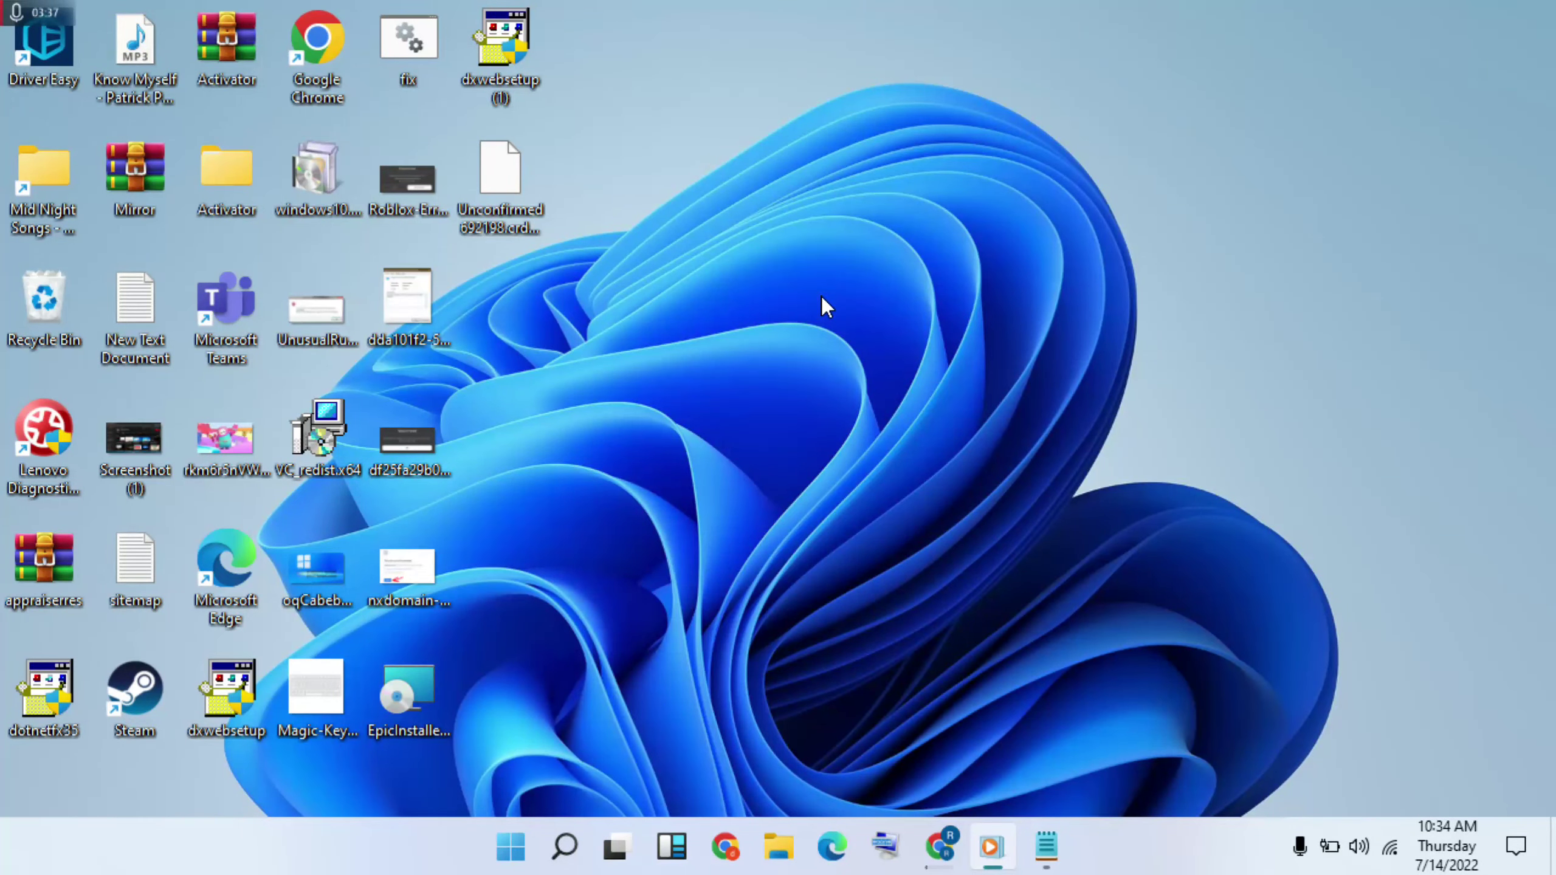
{"action": "left_click", "coordinate": [503, 862]}
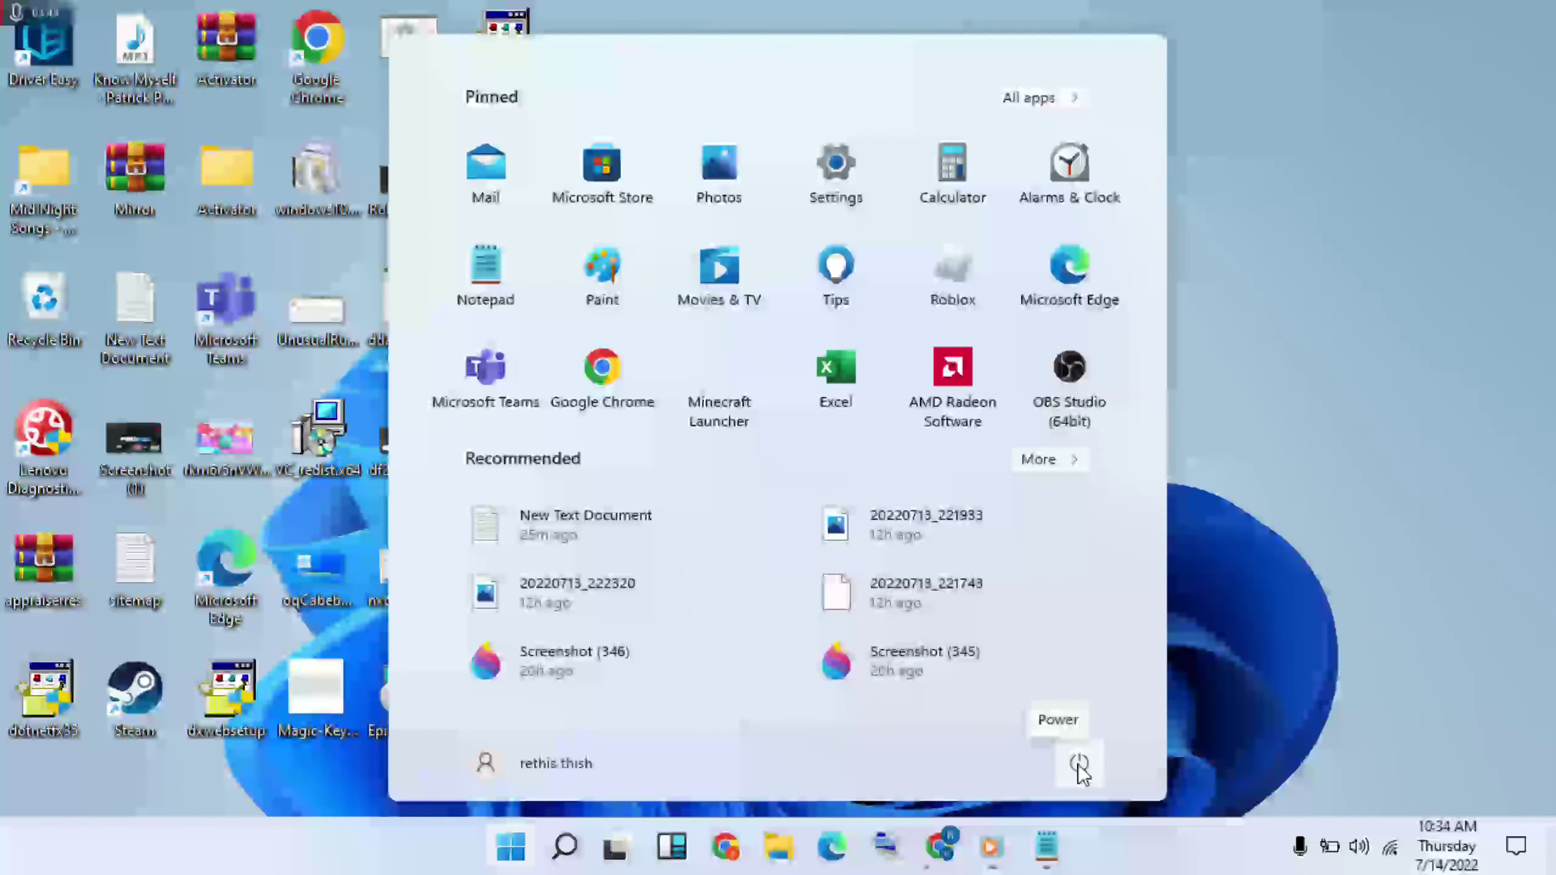
{"action": "left_click", "coordinate": [1080, 763]}
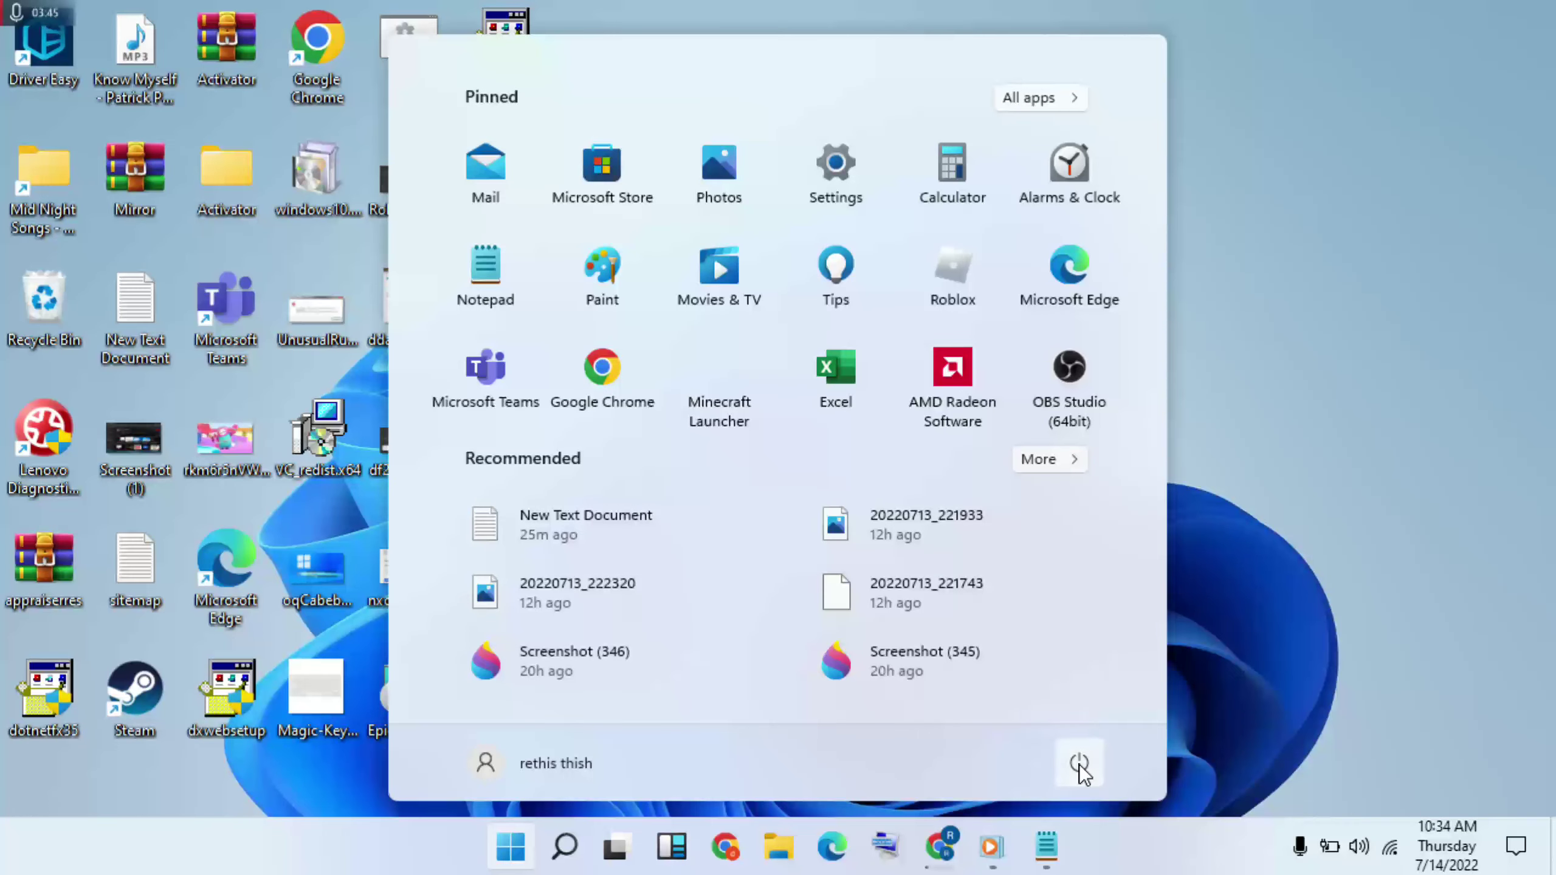
{"action": "key", "text": "Escape"}
{"action": "left_click", "coordinate": [1269, 466]}
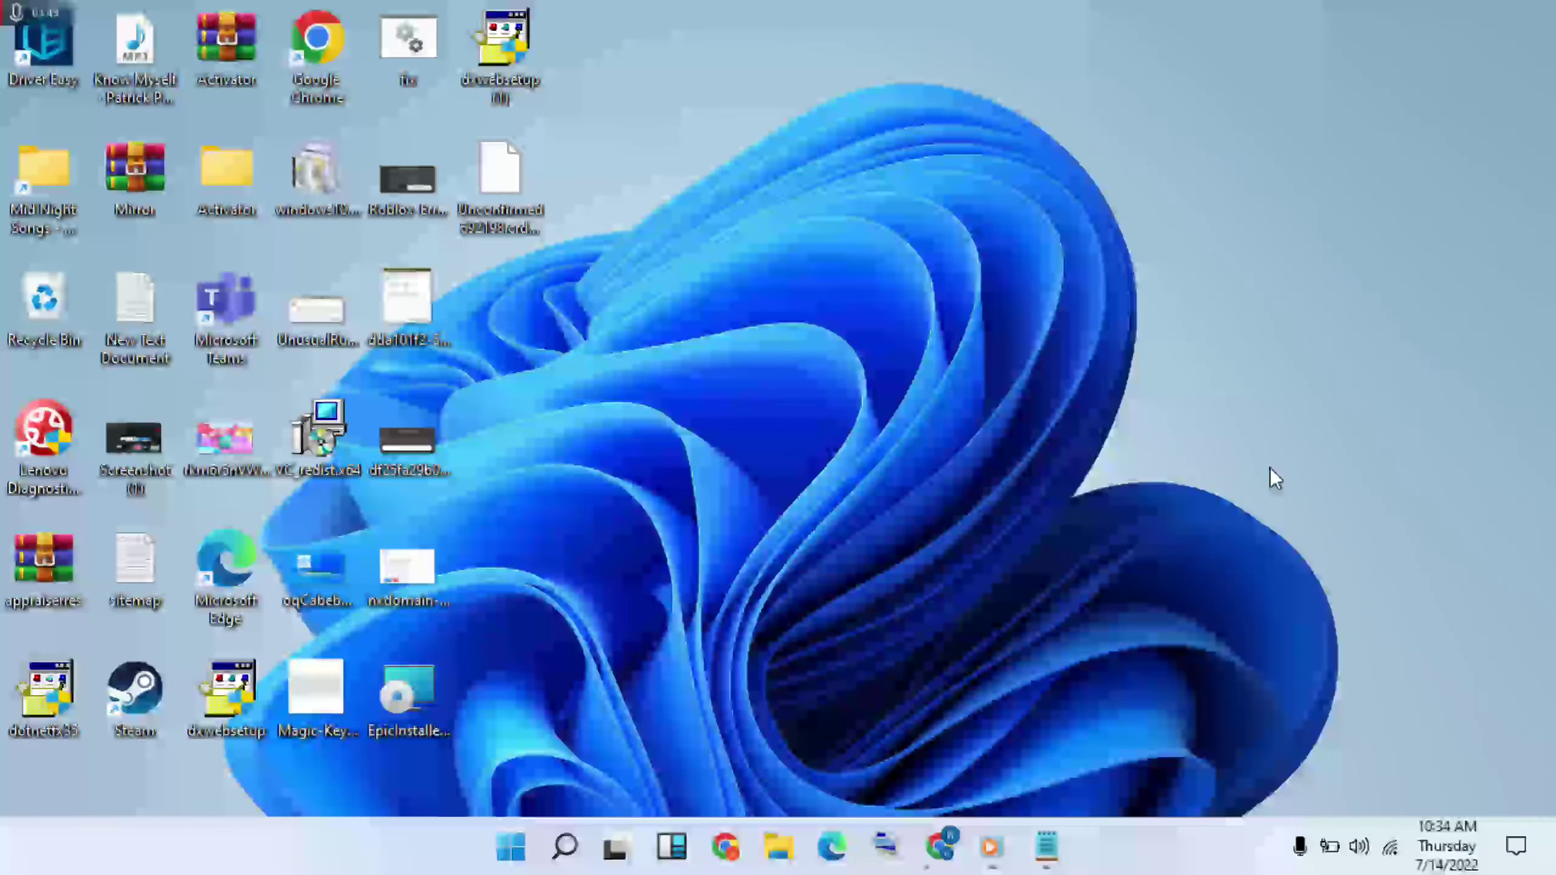